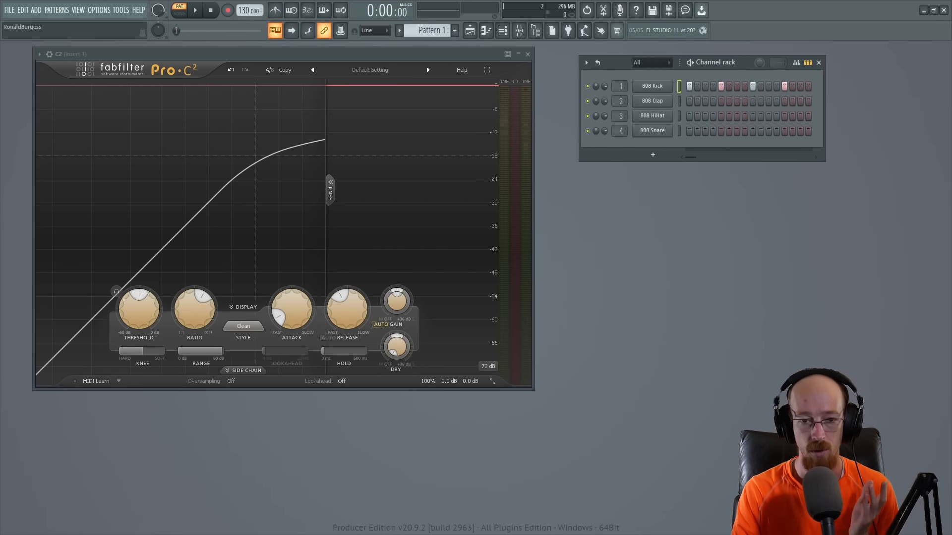
Step: Open the 808 Kick channel's sampler settings and audition the kick sample from its waveform
left_click(652, 87)
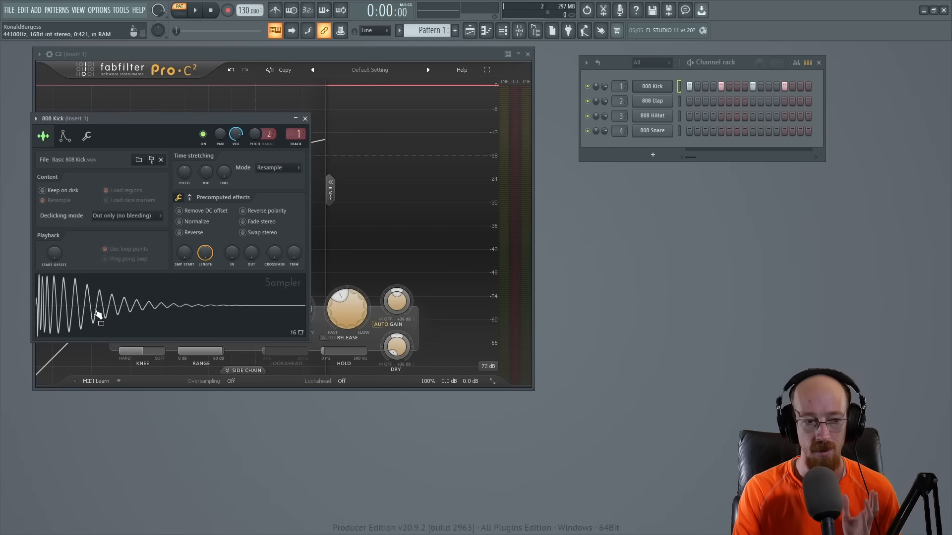
left_click(305, 119)
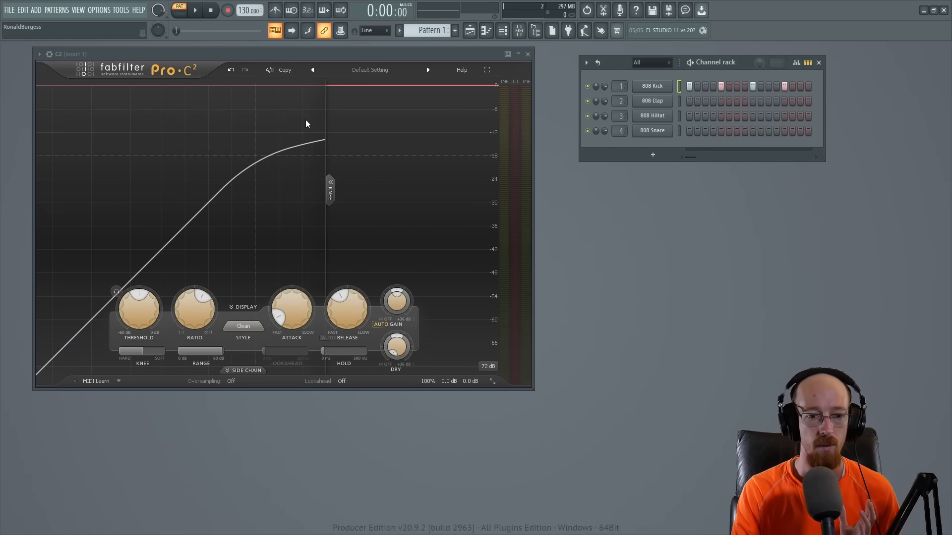
left_click(652, 91)
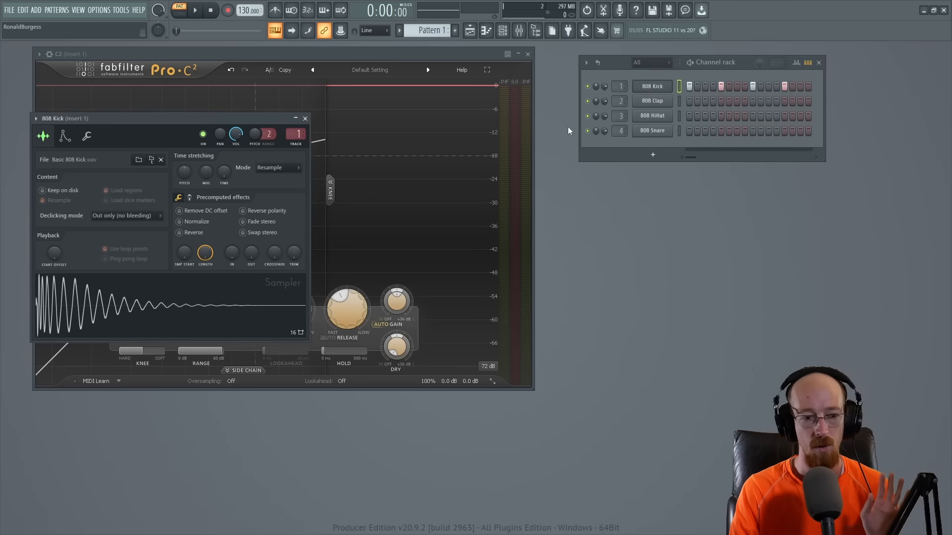
left_click(86, 302)
left_click(86, 302)
left_click(86, 302)
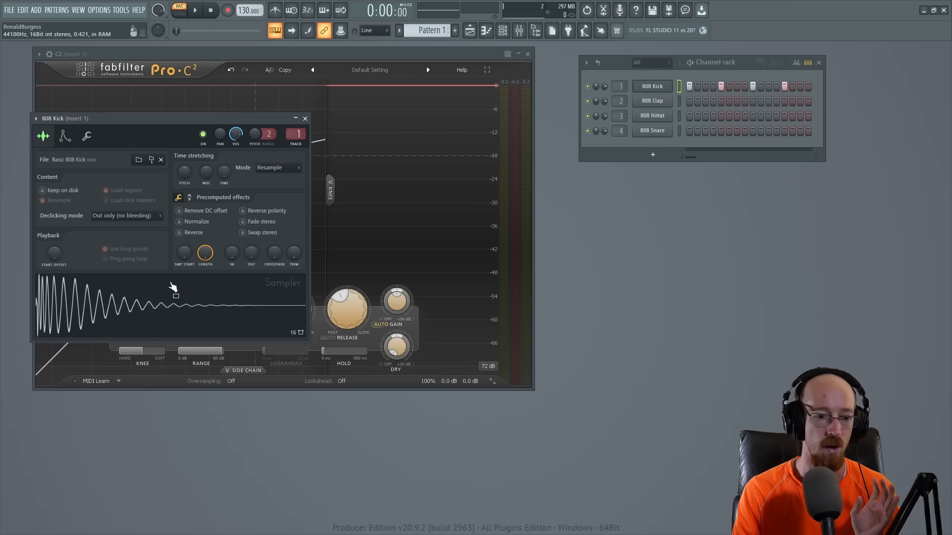
left_click_drag(171, 123, 541, 143)
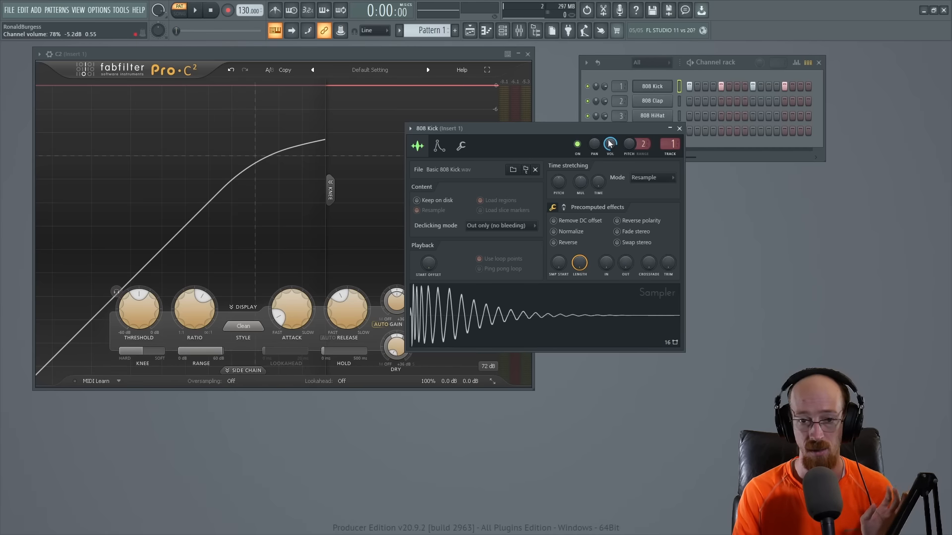
left_click_drag(609, 147, 609, 171)
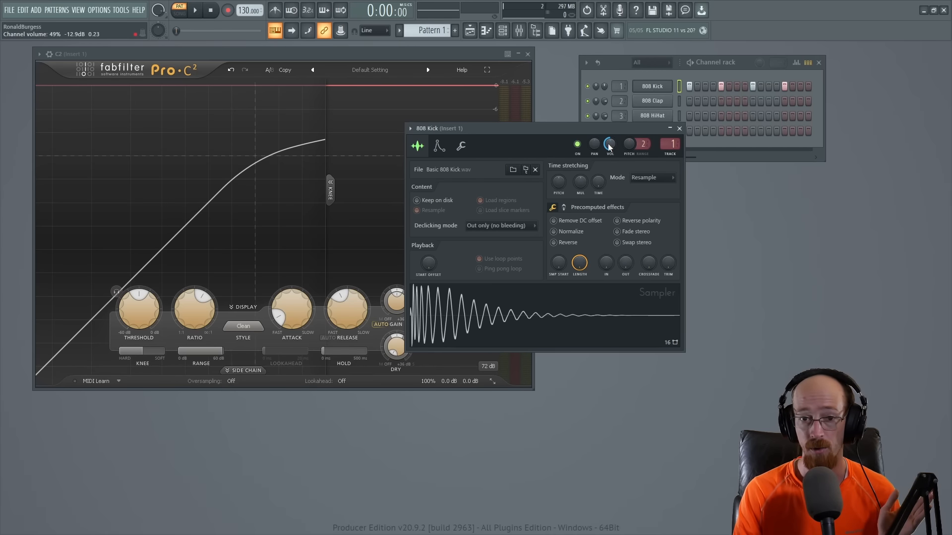
scroll(609, 147, "up", 5)
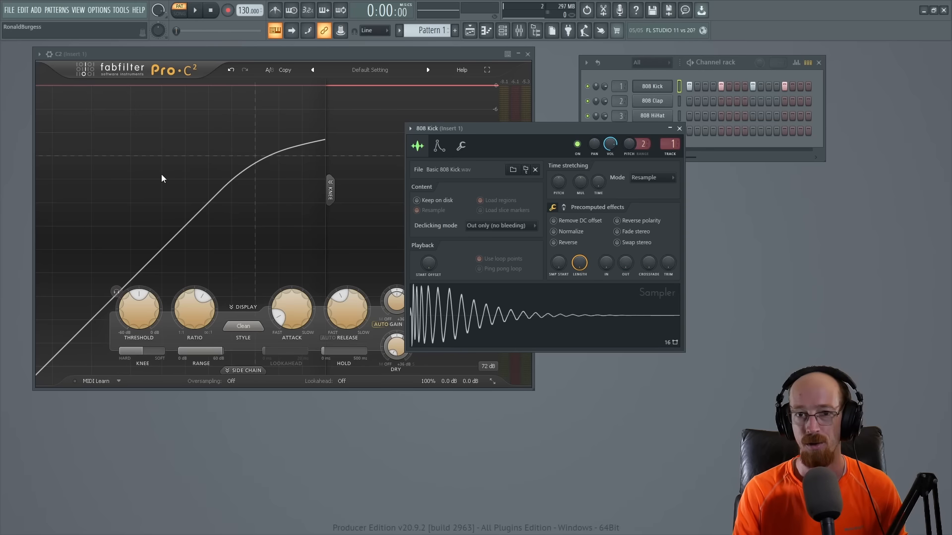
left_click_drag(565, 128, 718, 112)
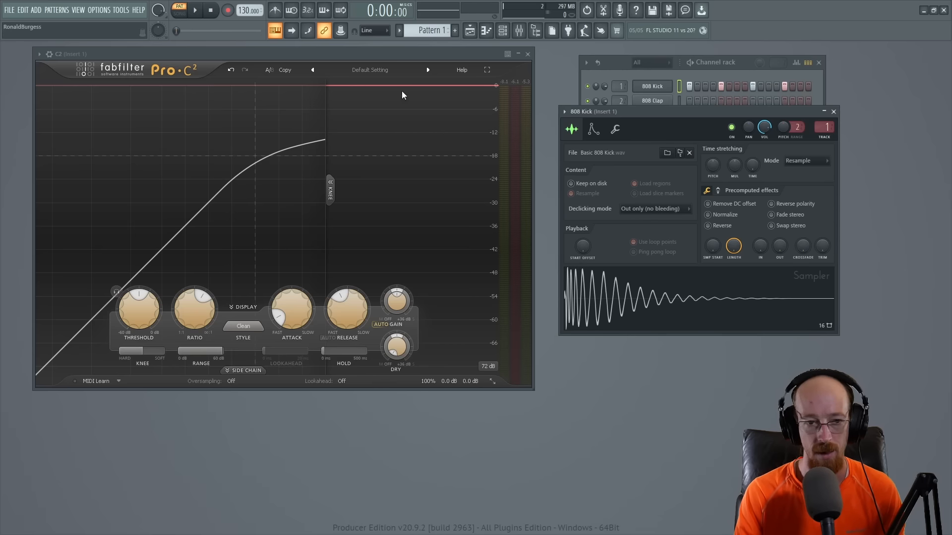
Step: Play the kick pattern with the compressor's Auto Gain on and off to compare, and leave Auto Gain on
key("space")
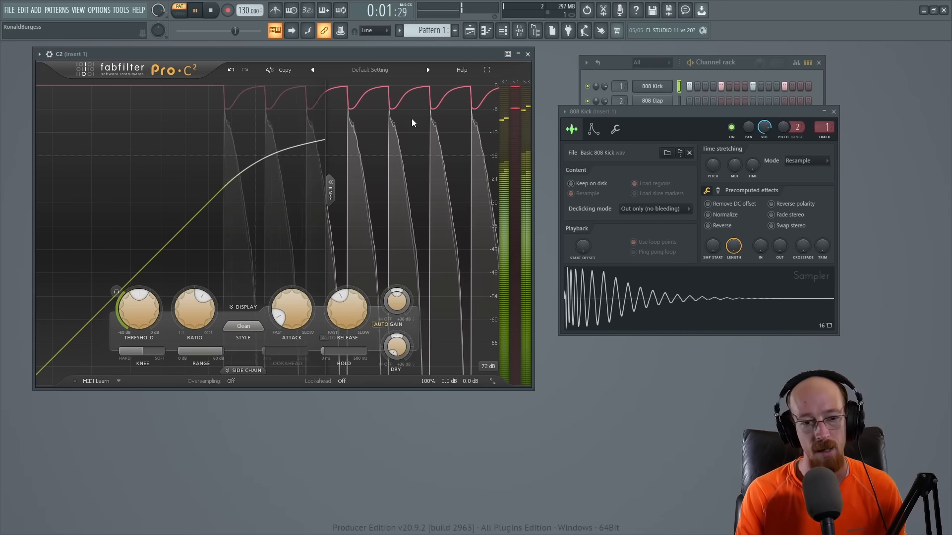
key("space")
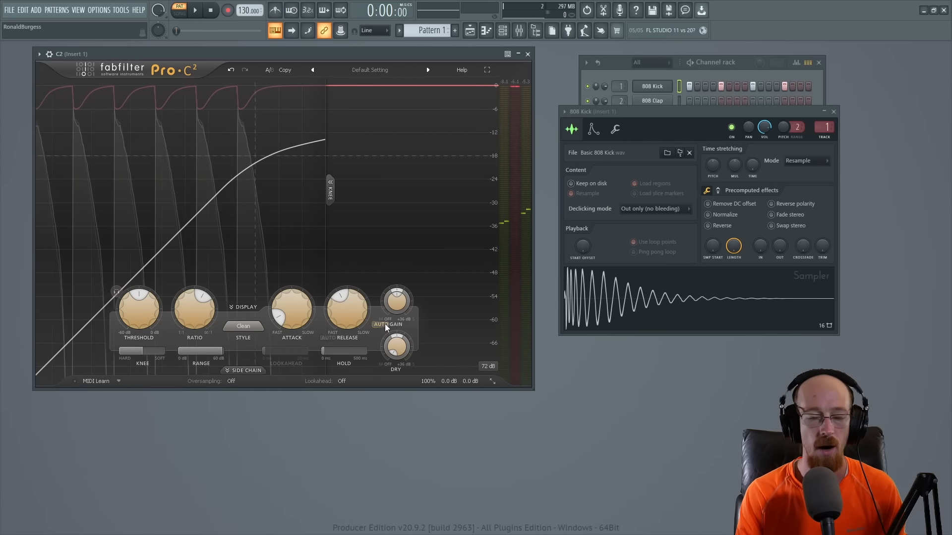
left_click(385, 323)
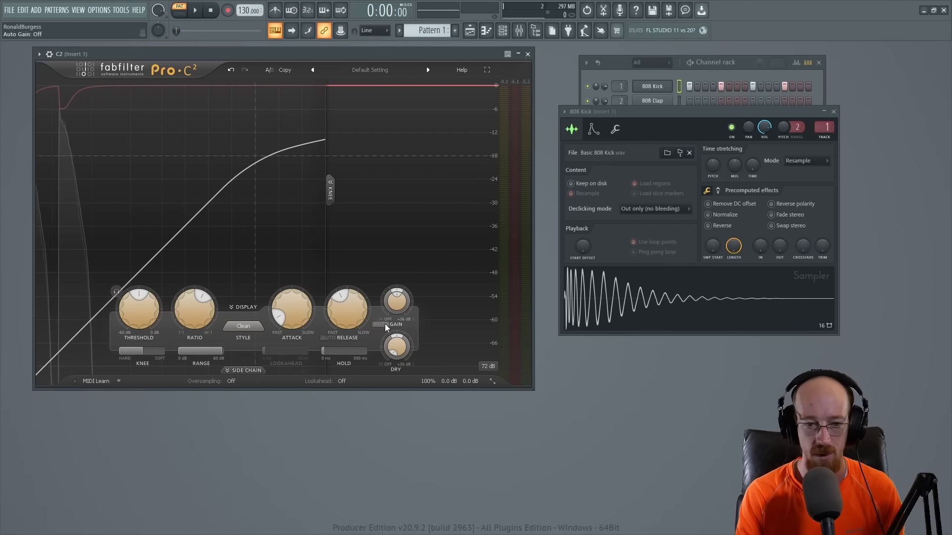
key("space")
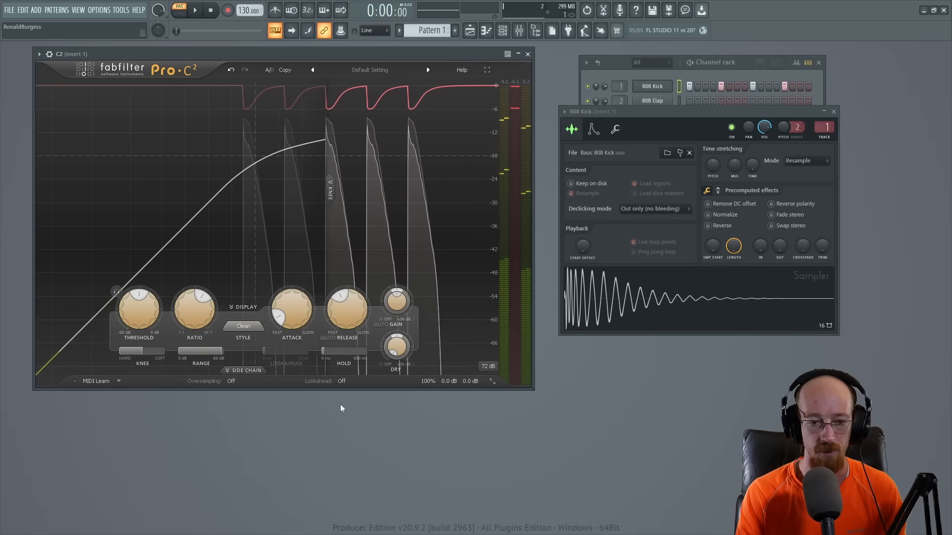
left_click(394, 323)
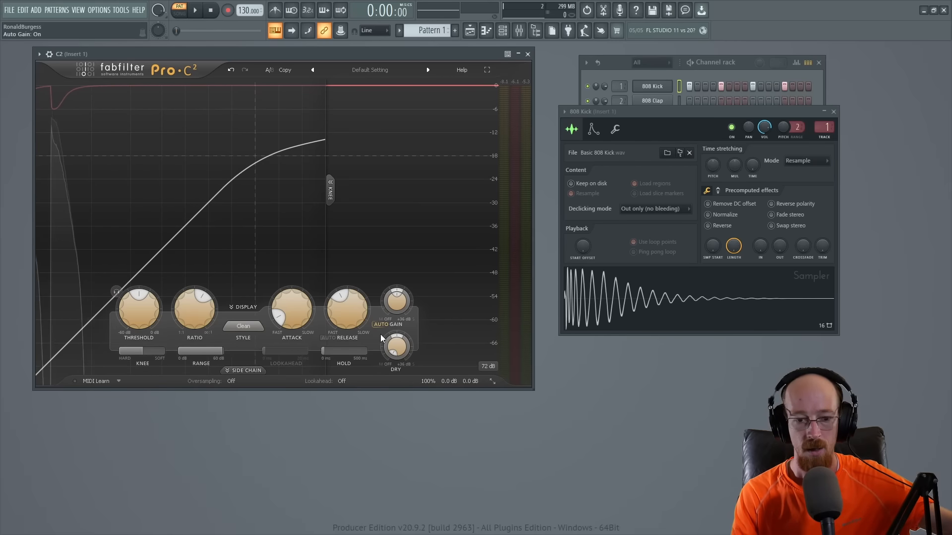
Step: Expand the compressor's side chain section and play the kick pattern to view its input spectrum
left_click(256, 373)
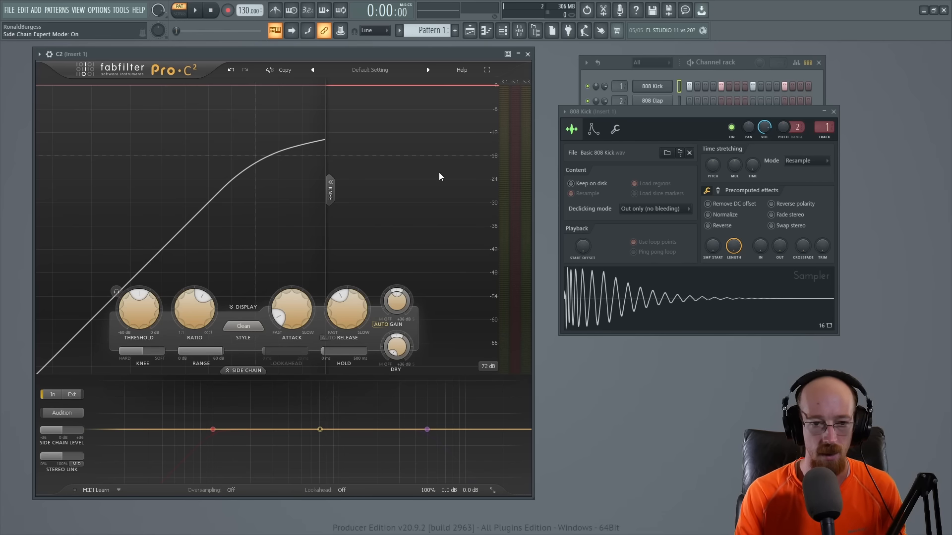
key("space")
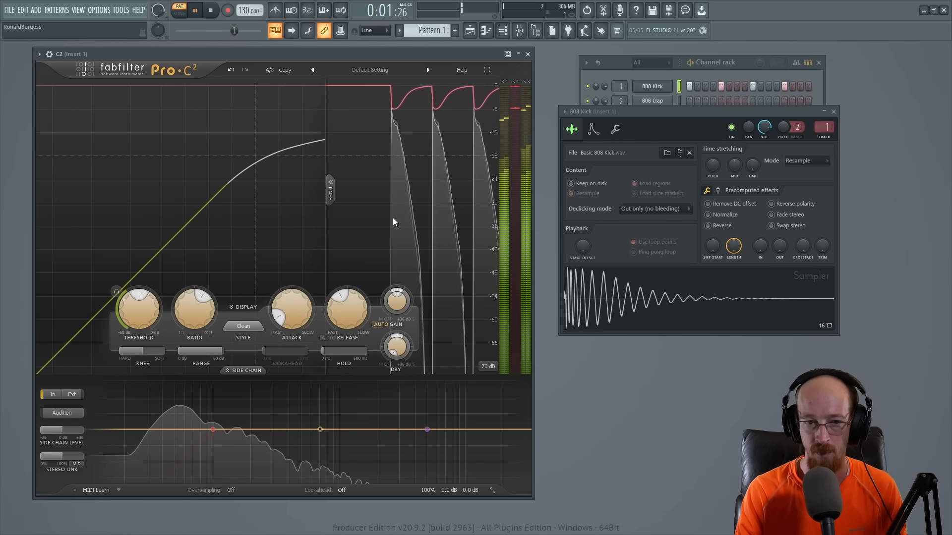
key("space")
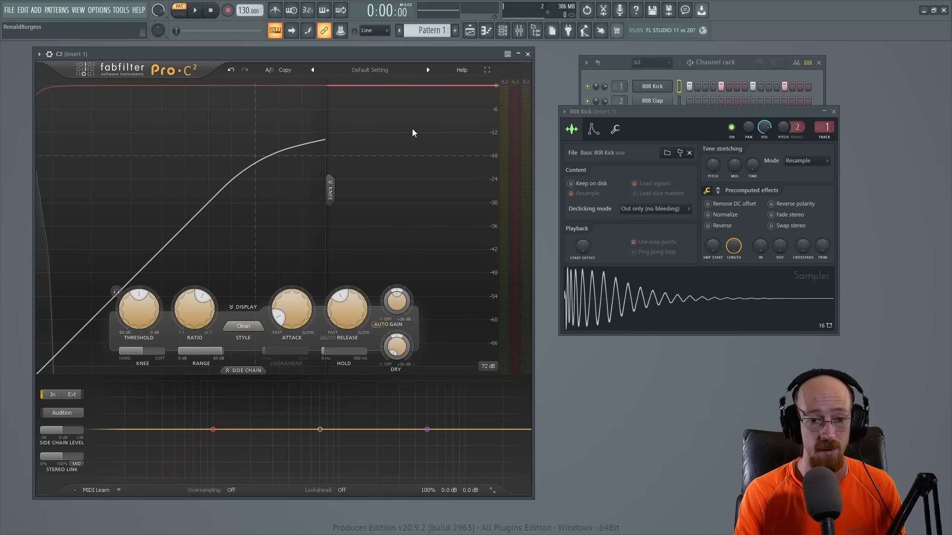
Step: Lower the compressor's threshold to -25.59 dB during playback, and replay the kick pattern to check the gain reduction
mouse_move(207, 311)
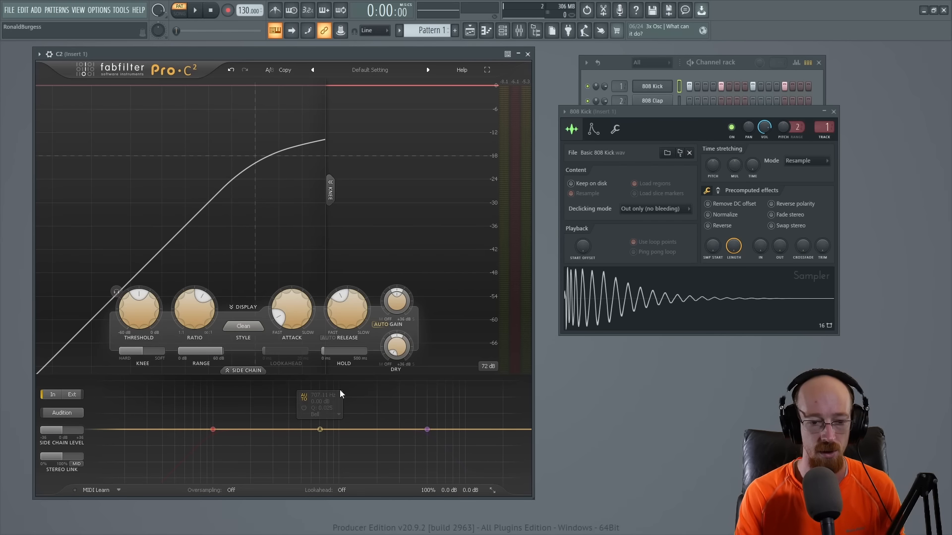
mouse_move(303, 398)
mouse_move(133, 312)
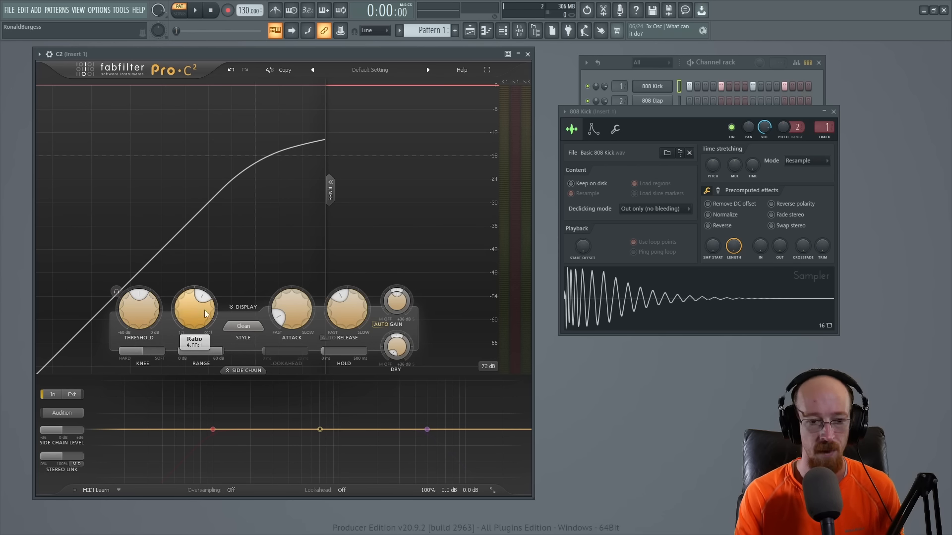
mouse_move(294, 306)
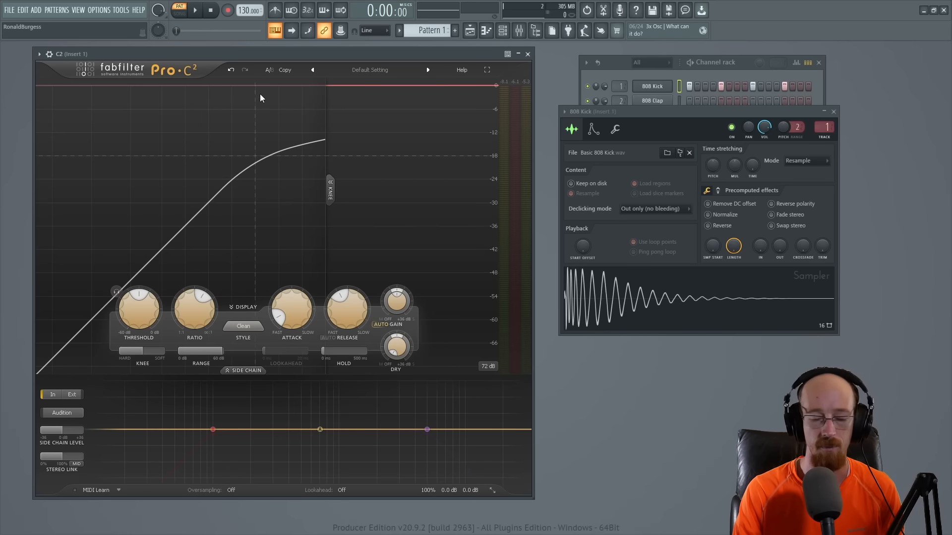
key("space")
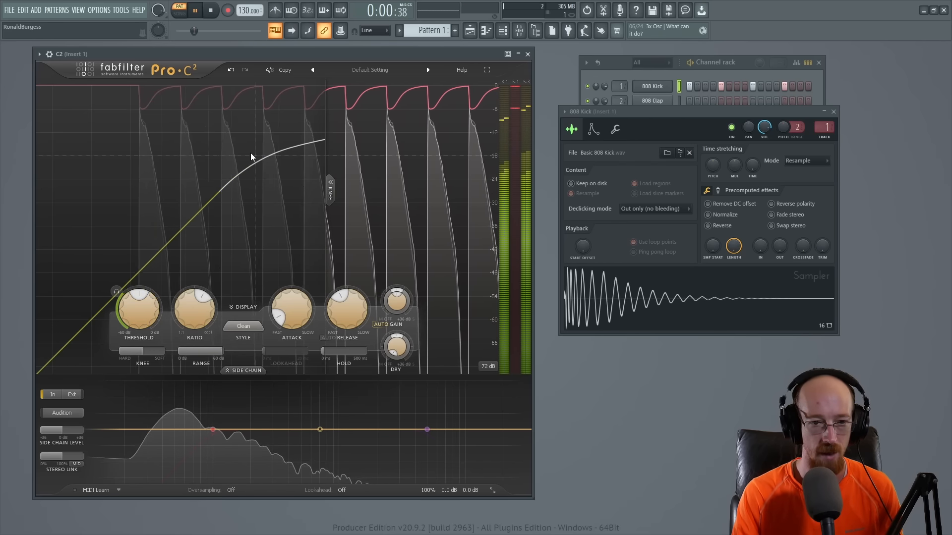
left_click_drag(137, 302, 132, 325)
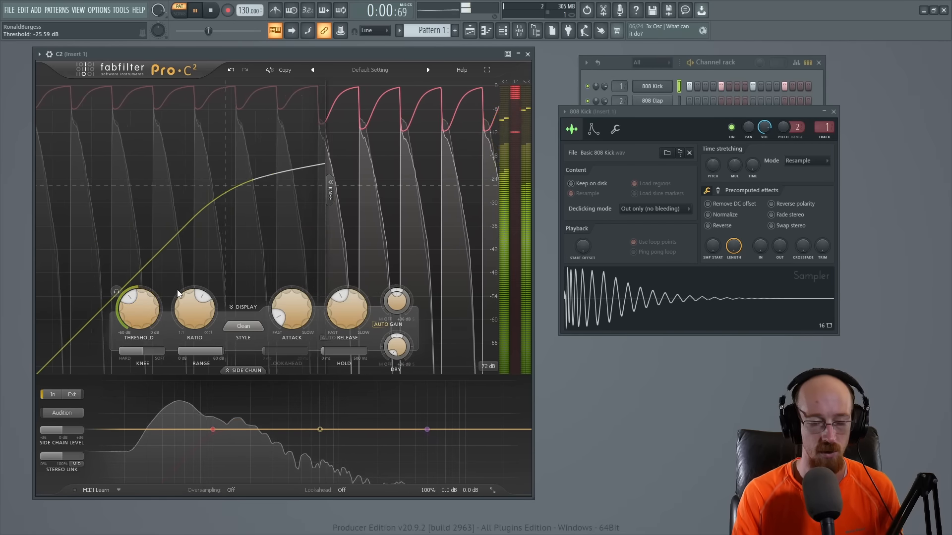
key("space")
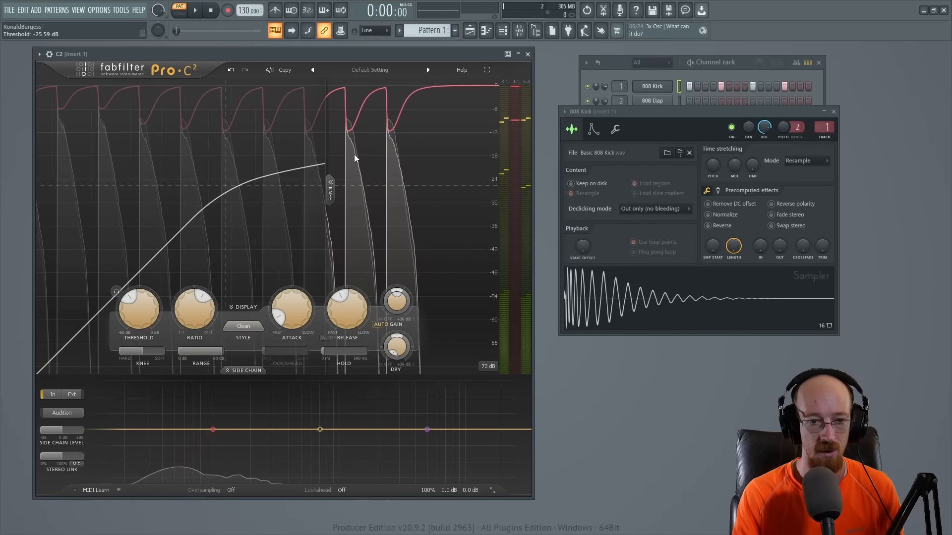
key("space")
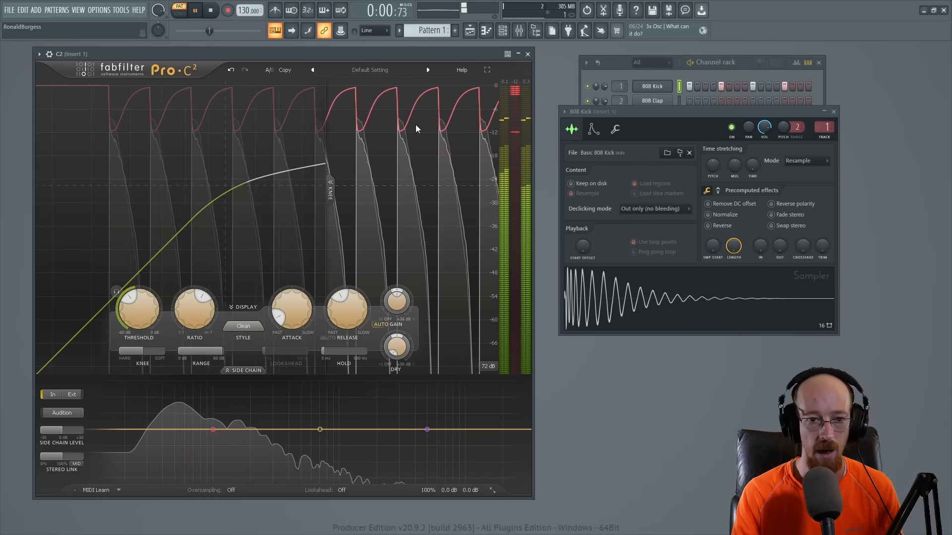
key("space")
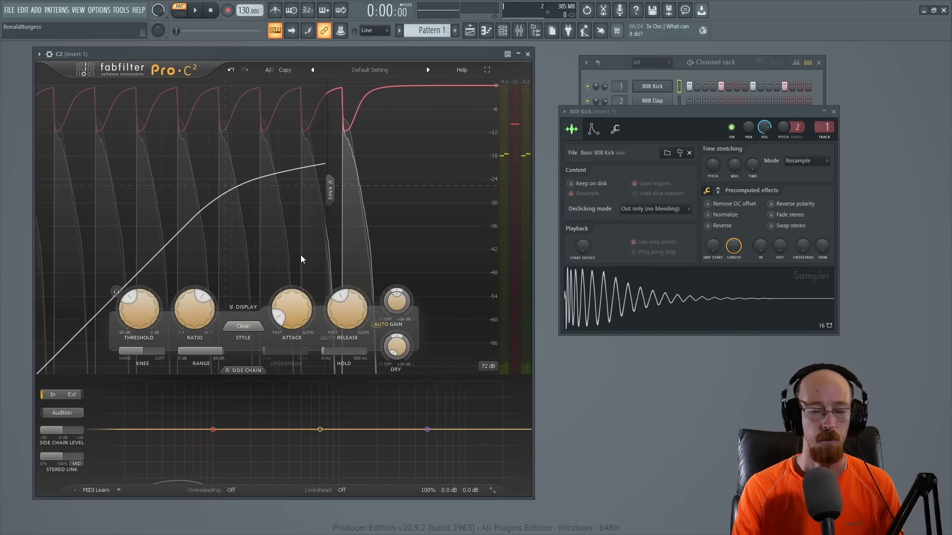
Step: Set the compressor's attack to 0.005 ms and play the kick pattern to check the fastest response
left_click_drag(287, 315, 300, 377)
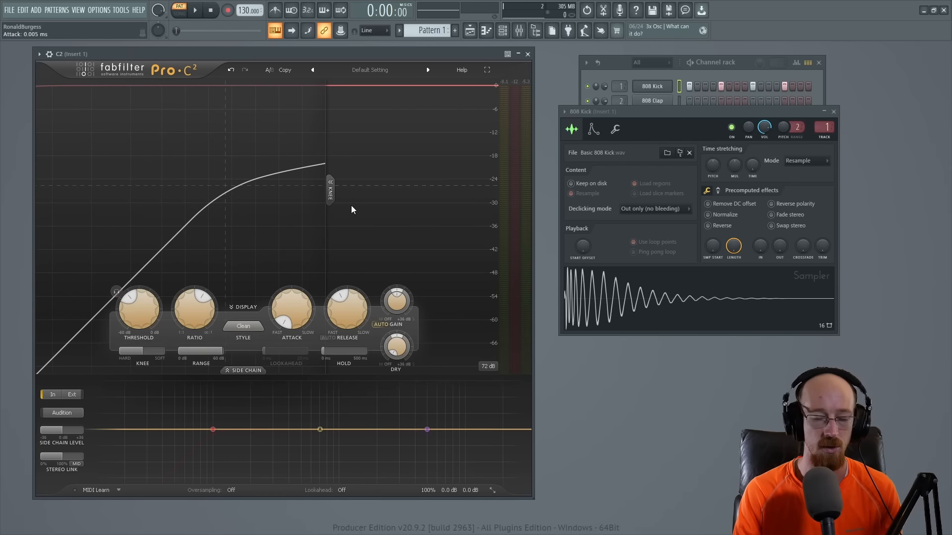
key("space")
key("space")
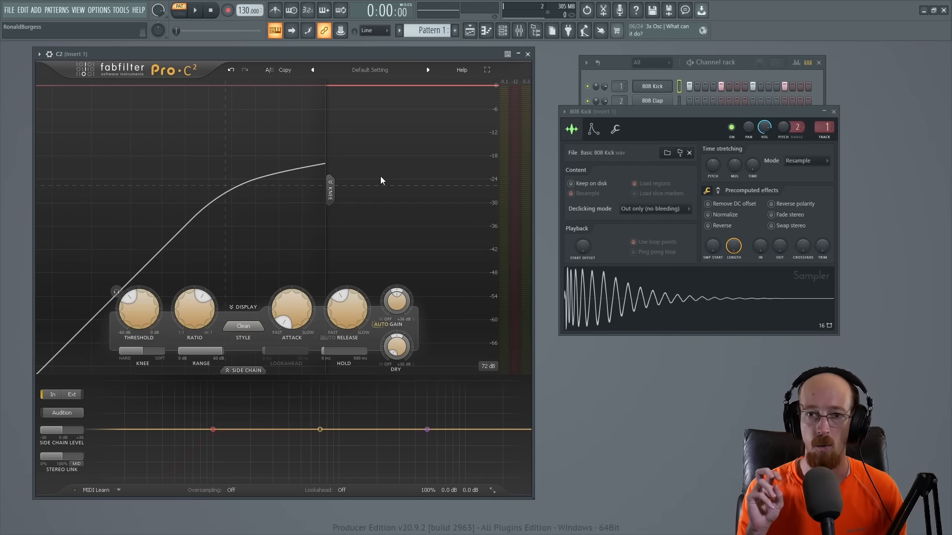
key("space")
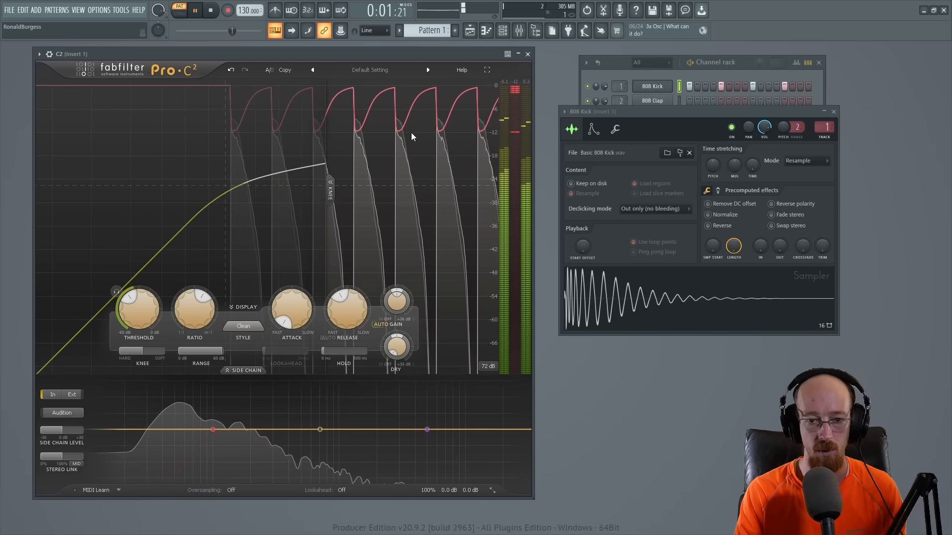
key("space")
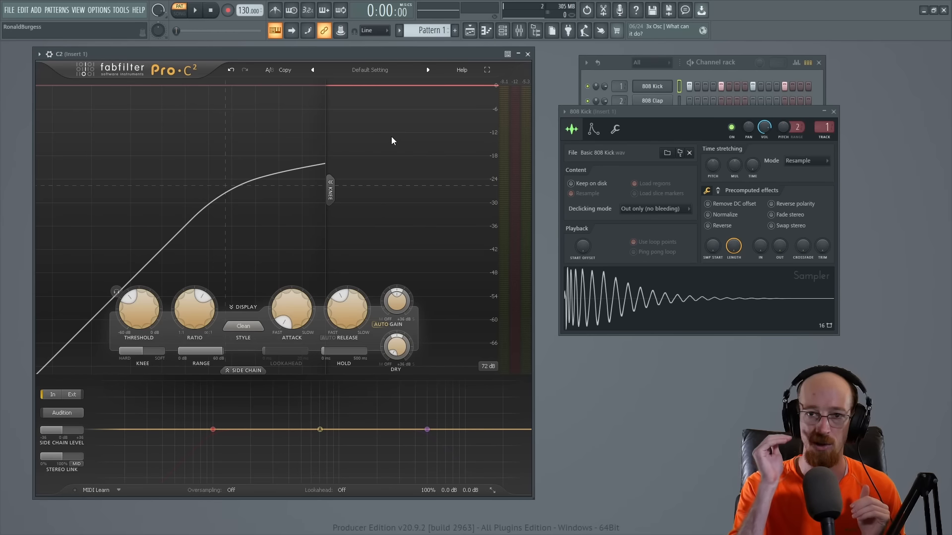
Step: Bring up the mixer to view the Insert 1 track, and hide it again
key("F9")
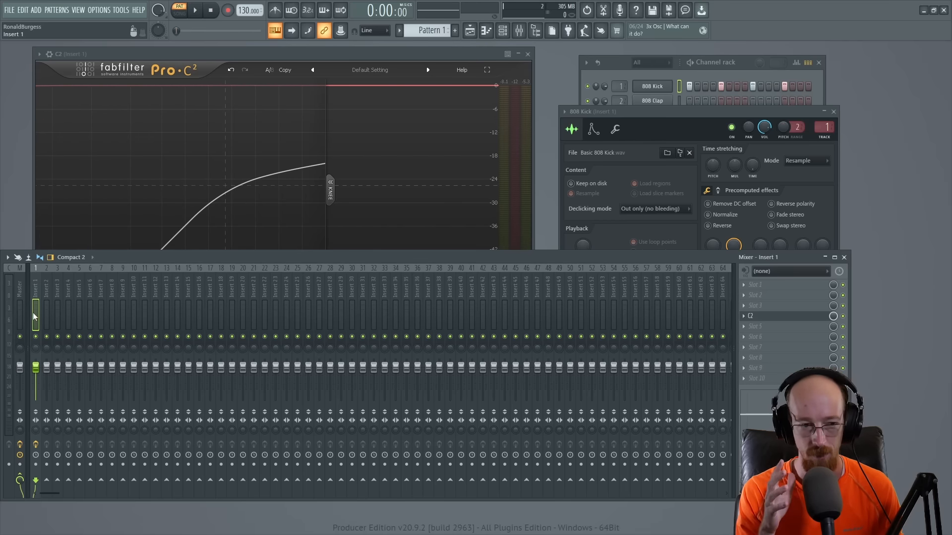
key("F9")
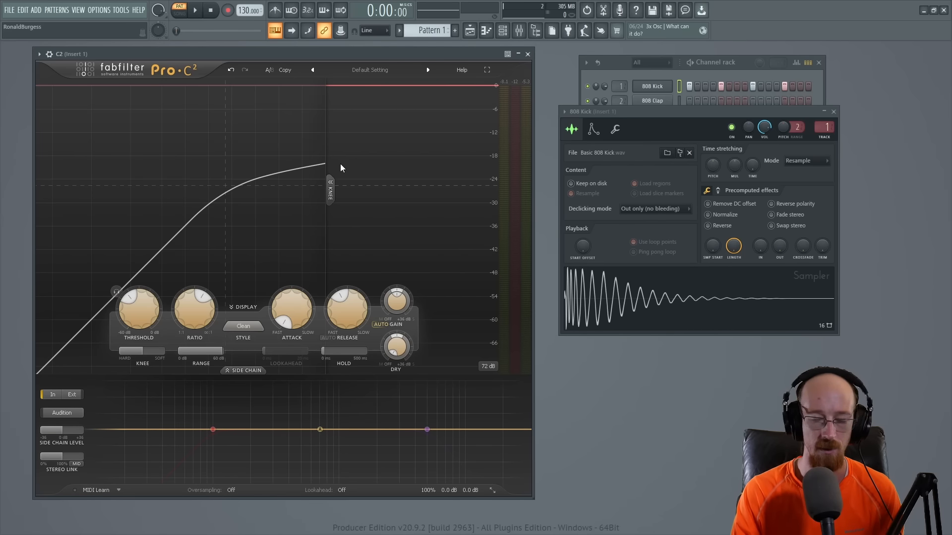
Step: Slow the attack to 25.96 ms, start the kick pattern, and raise the attack further to 91.58 ms during playback
mouse_move(293, 317)
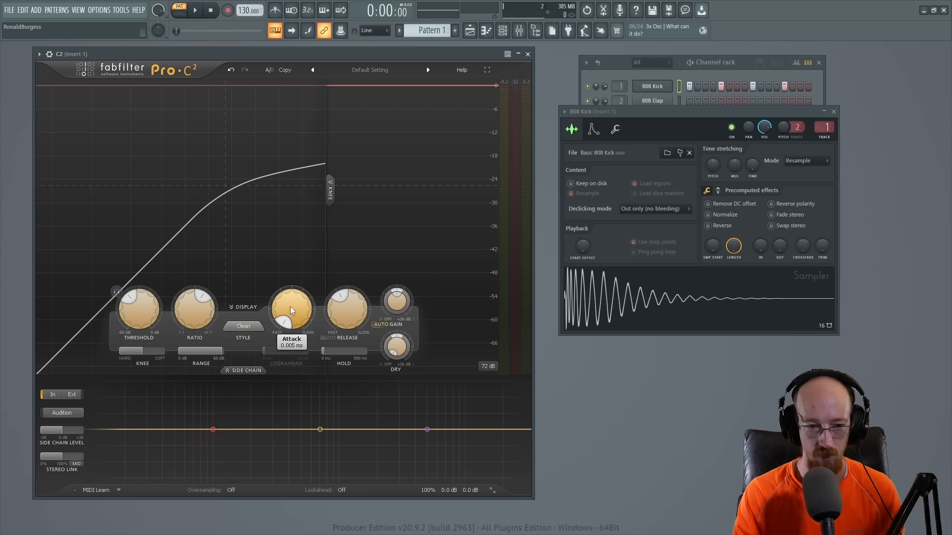
left_click_drag(290, 306, 293, 248)
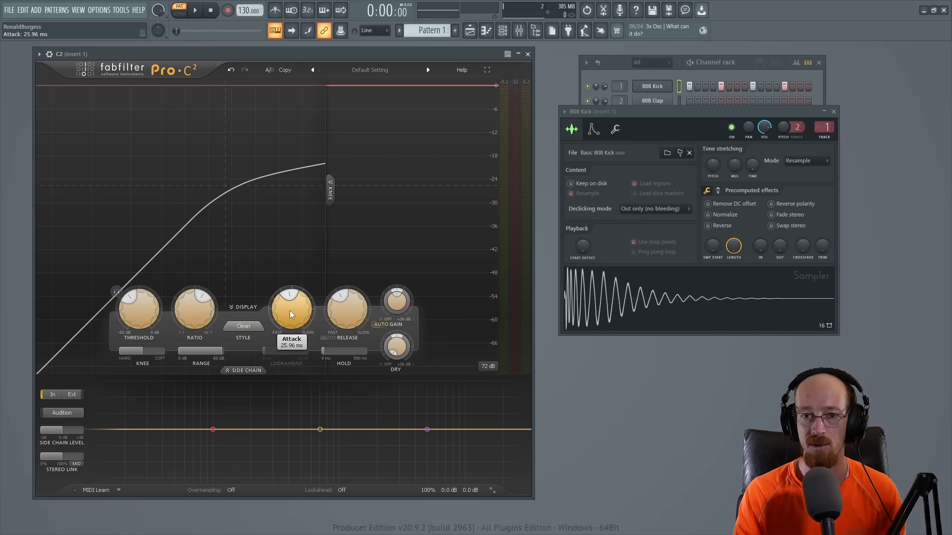
key("space")
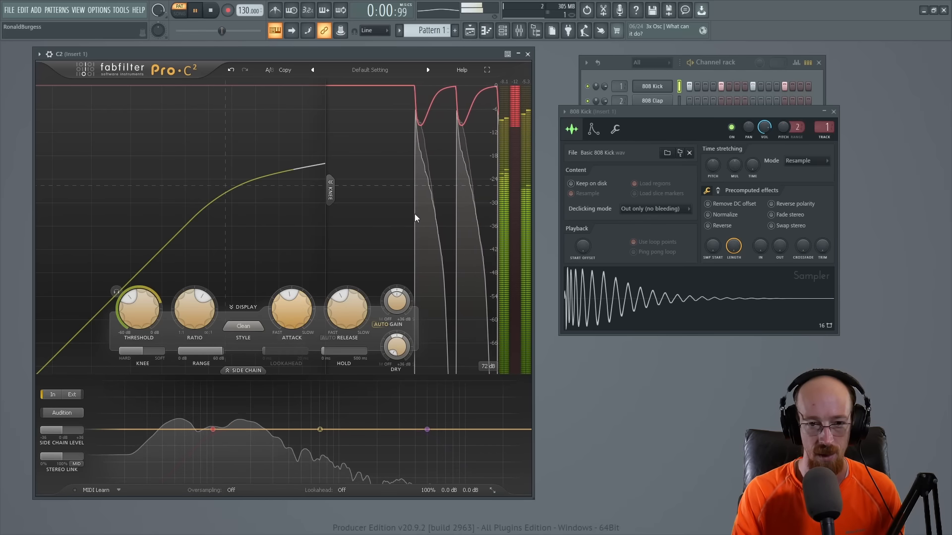
mouse_move(300, 304)
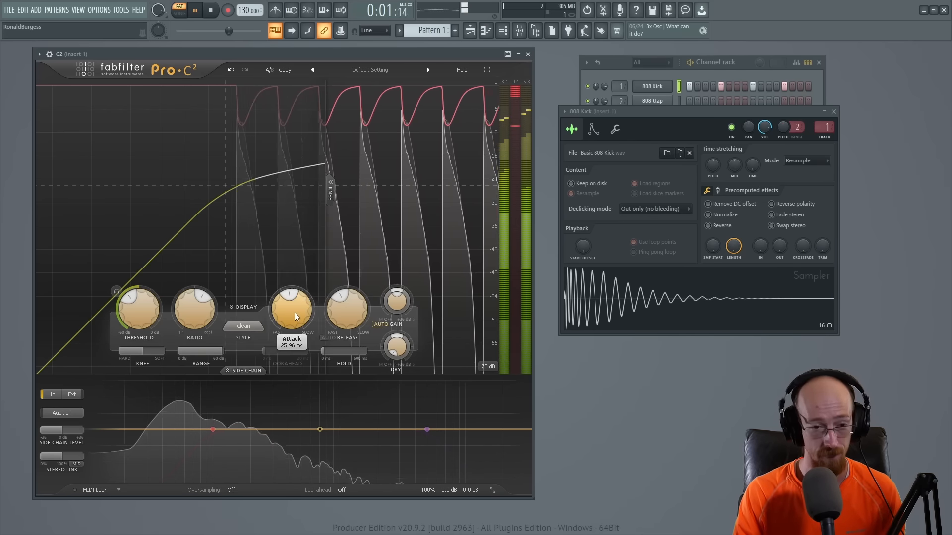
left_click_drag(294, 311, 297, 263)
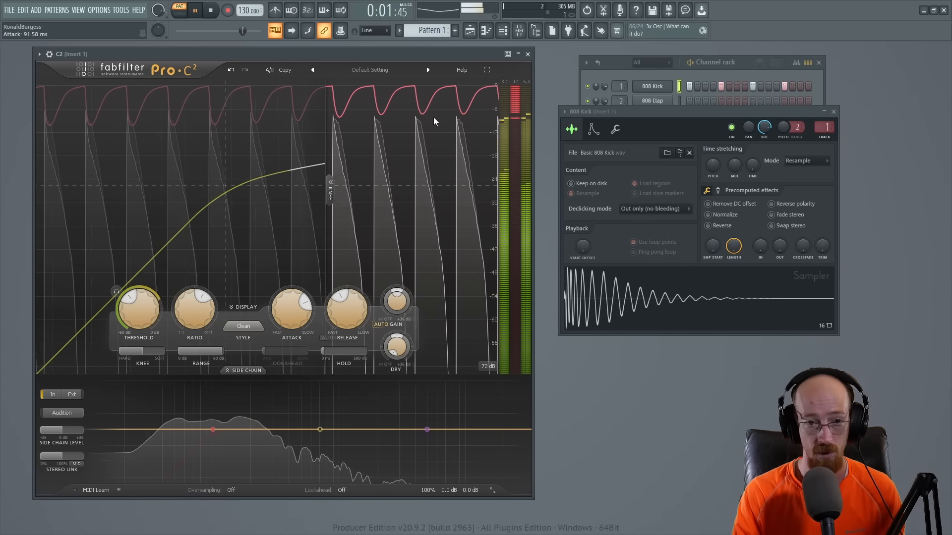
Step: Replay the kick pattern while sweeping the compressor's attack down through 8.49 ms to 0.005 ms, and settle it at 21.12 ms
key("space")
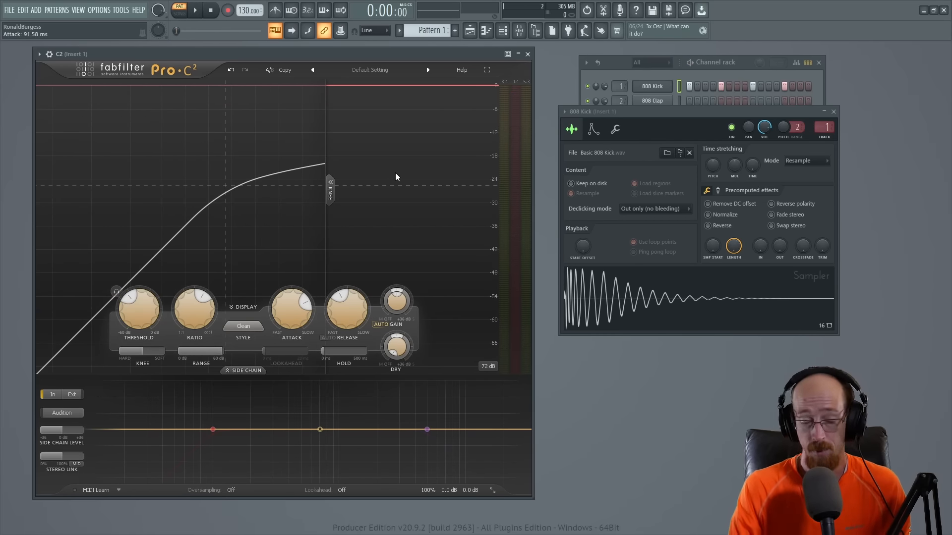
key("space")
left_click_drag(272, 317, 273, 362)
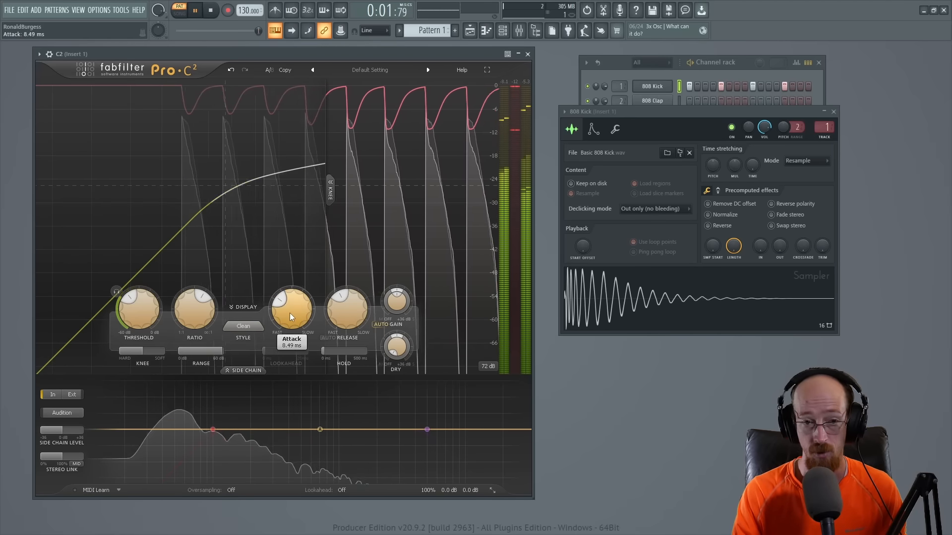
left_click_drag(292, 311, 309, 386)
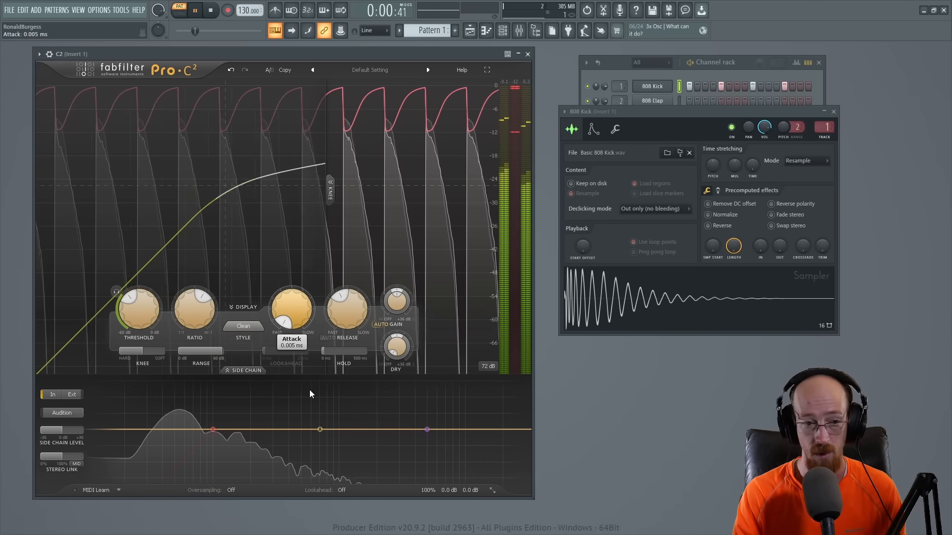
left_click_drag(309, 390, 293, 314)
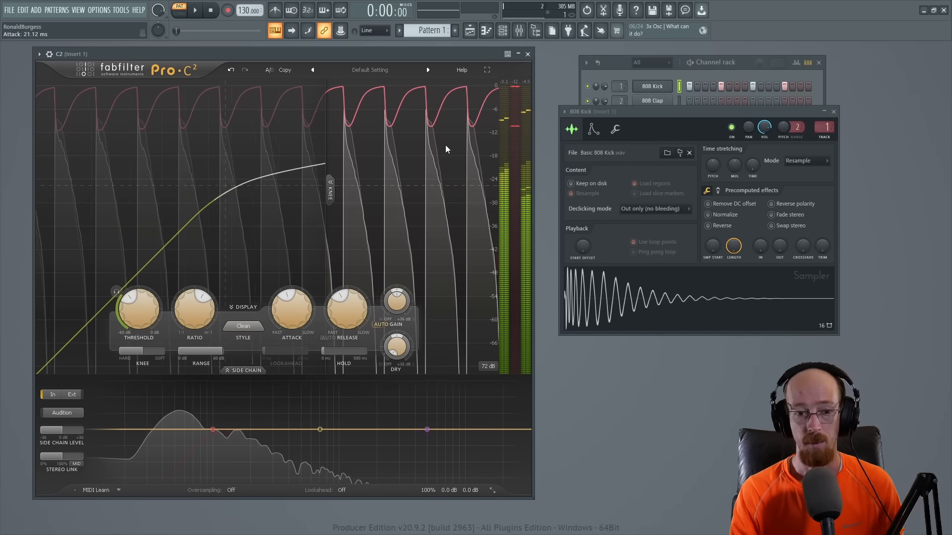
key("space")
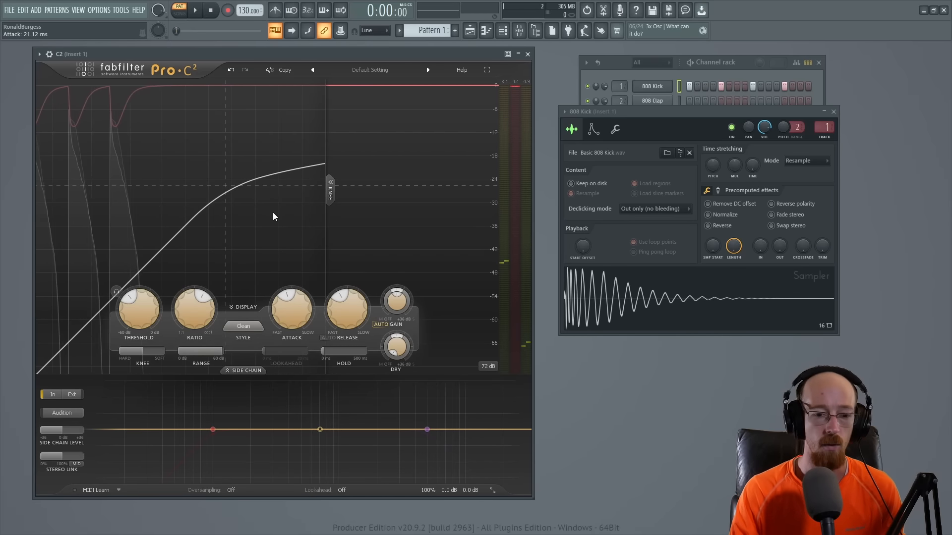
Step: Set the compressor's release to 2500 ms, playing the kick pattern before and after the change to compare the gain recovery
mouse_move(335, 312)
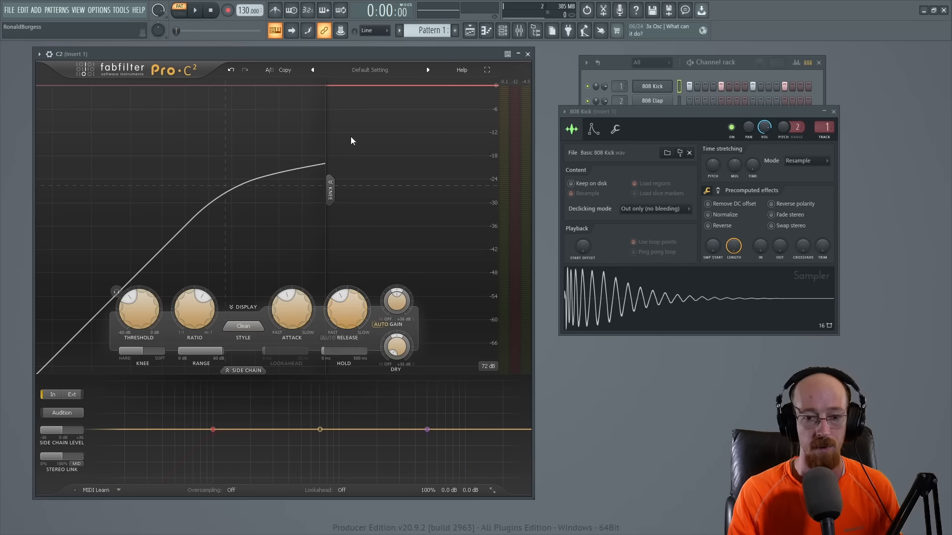
key("space")
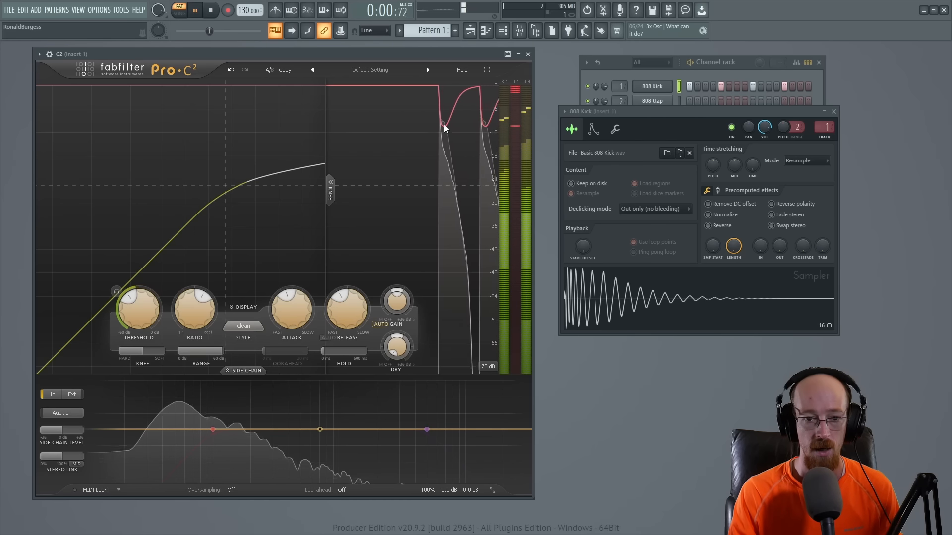
key("space")
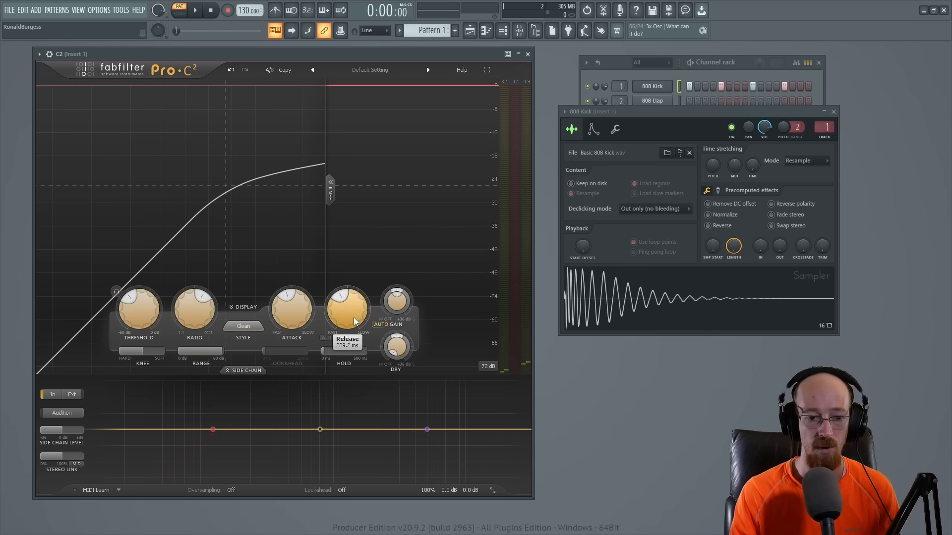
left_click_drag(353, 317, 359, 250)
mouse_move(304, 320)
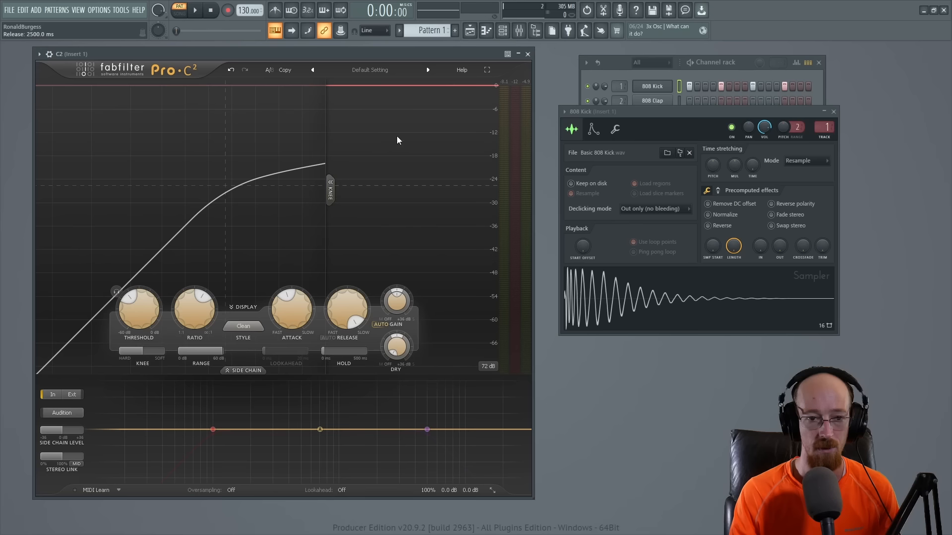
key("space")
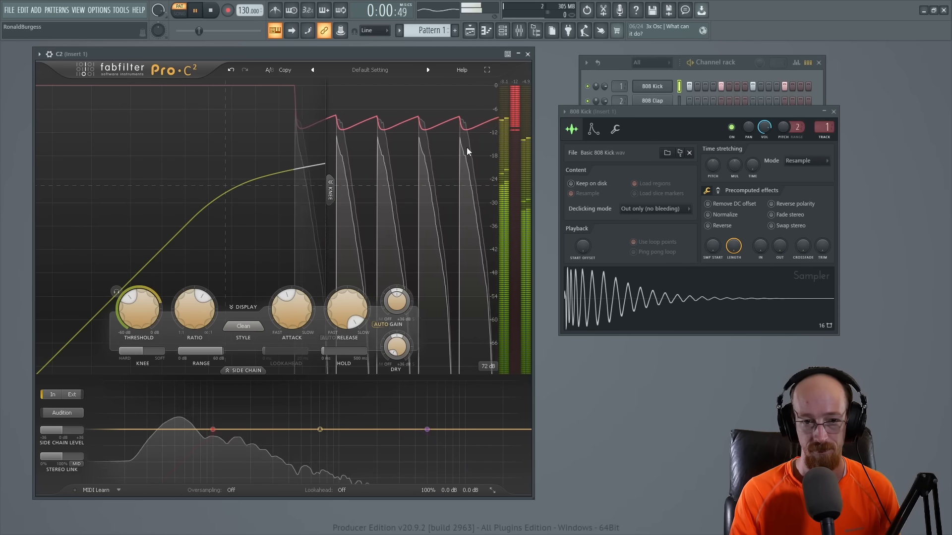
key("space")
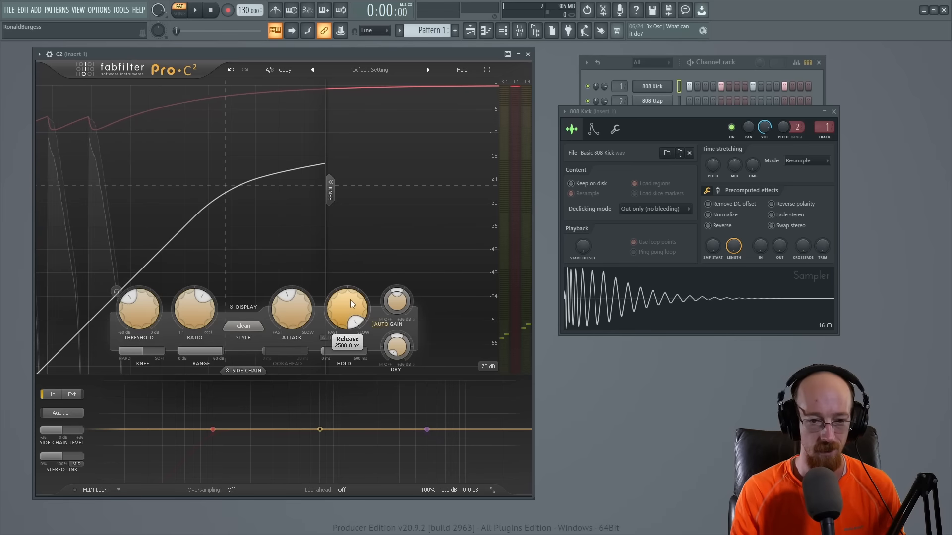
Step: Set the compressor's release to its fastest value of 10.0 ms and play the kick pattern to check the recovery
left_click_drag(351, 299, 357, 395)
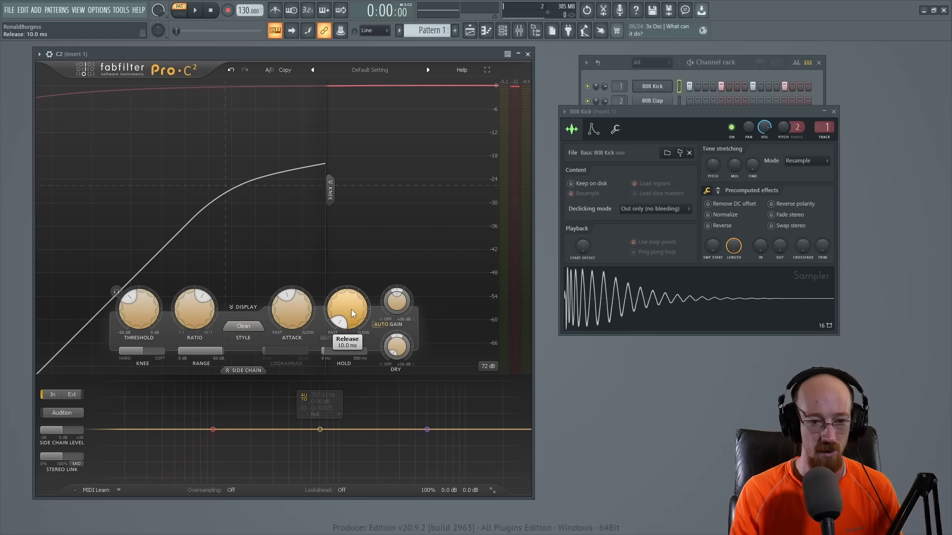
key("space")
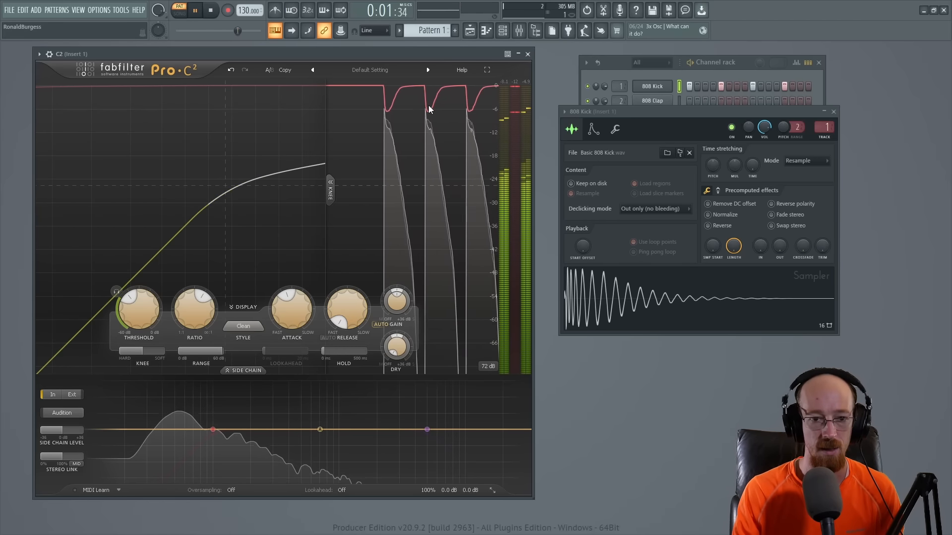
key("space")
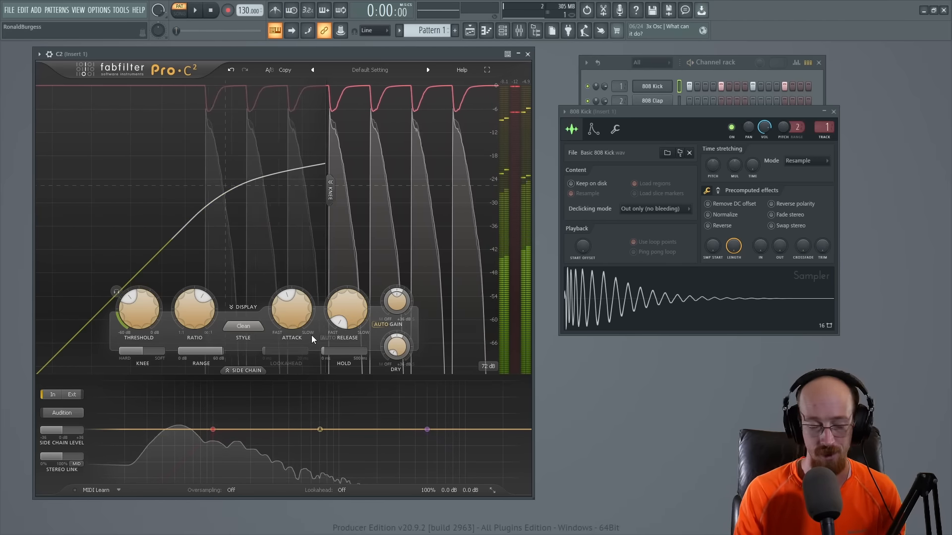
Step: Adjust the compressor's release to 37.7 ms and play the kick pattern twice to check that the gain recovers between hits
left_click_drag(350, 321, 345, 308)
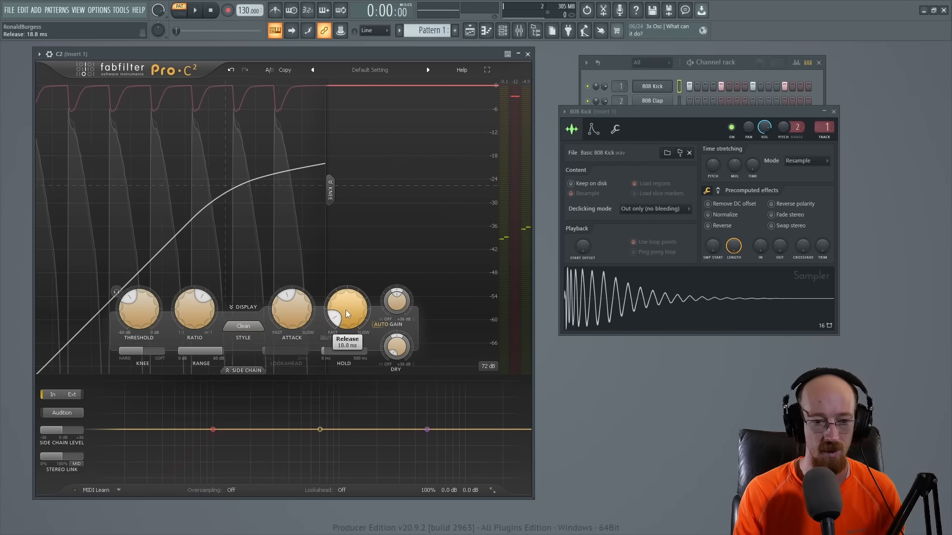
double_click(346, 312)
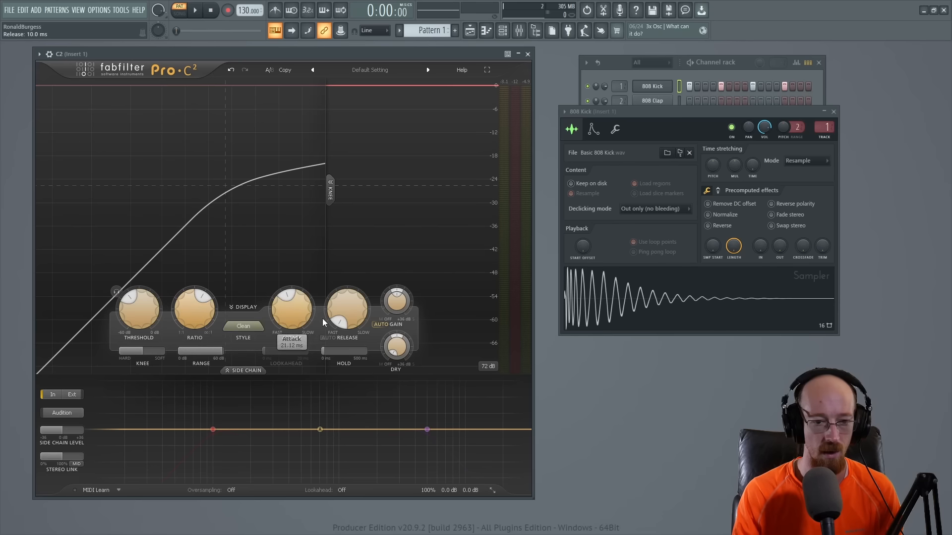
mouse_move(342, 310)
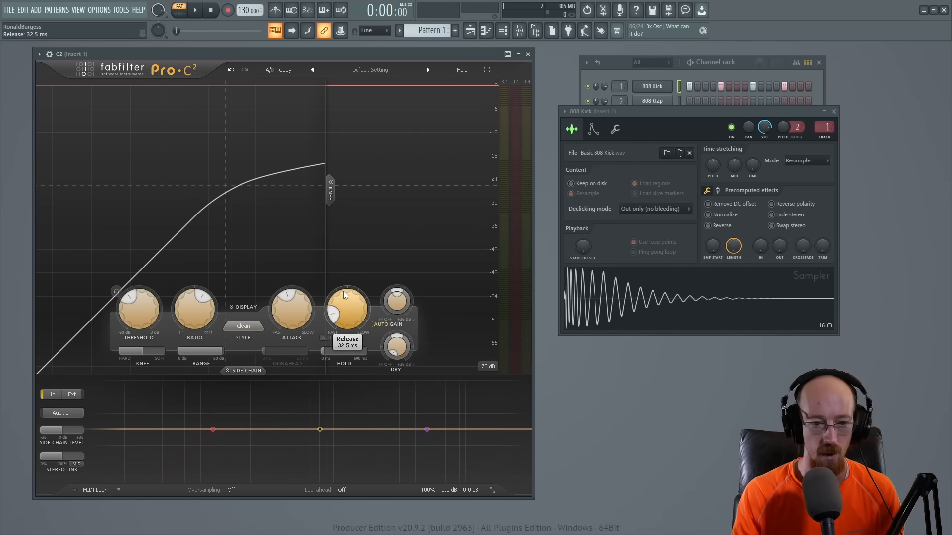
mouse_move(346, 311)
left_mouse_down()
mouse_move(346, 294)
mouse_move(346, 321)
left_mouse_up()
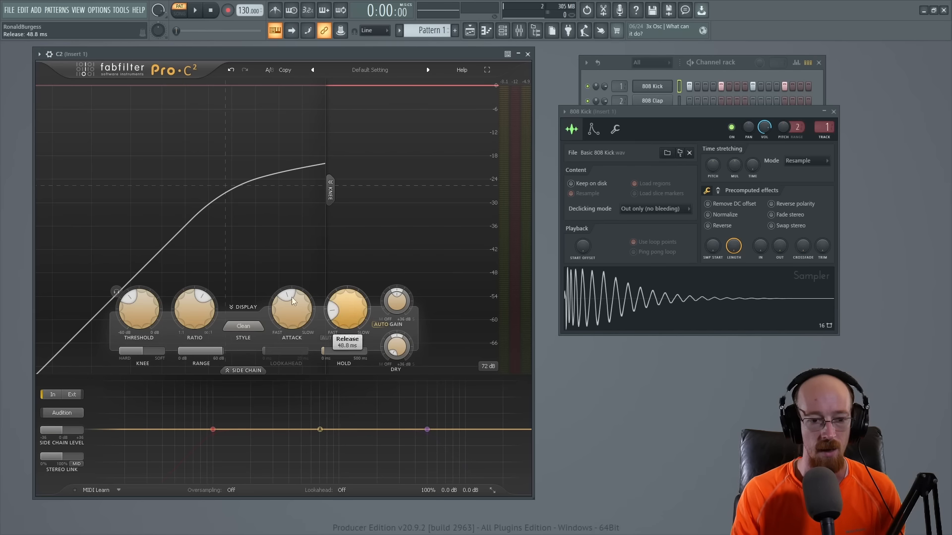
mouse_move(337, 313)
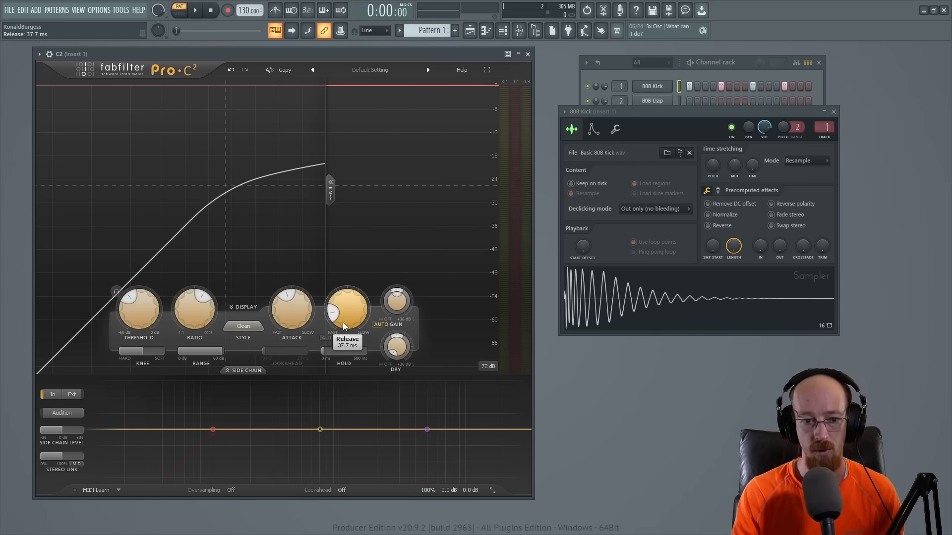
key("space")
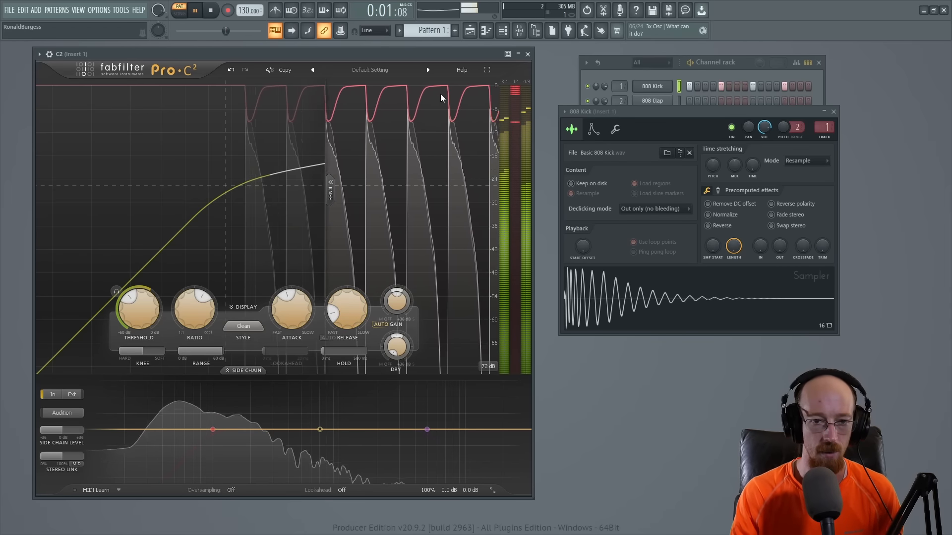
key("space")
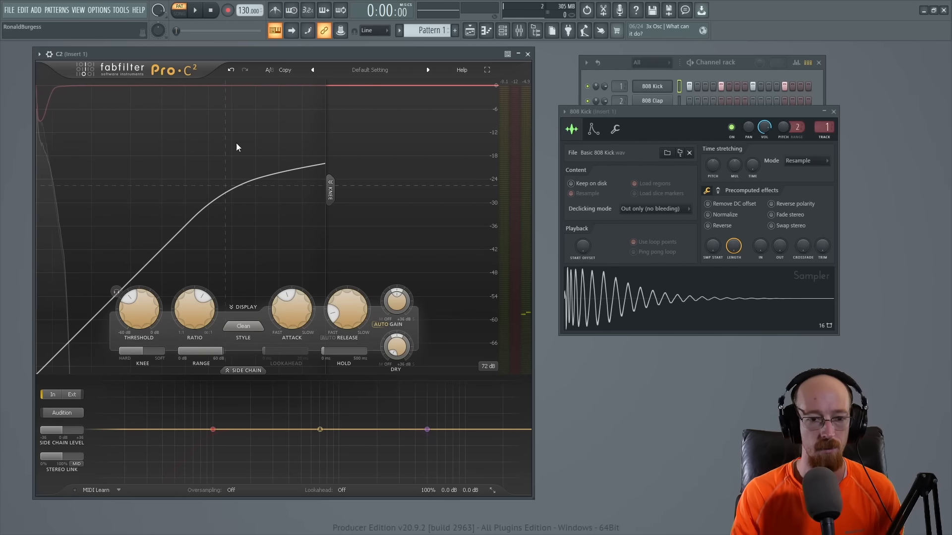
key("space")
key("space")
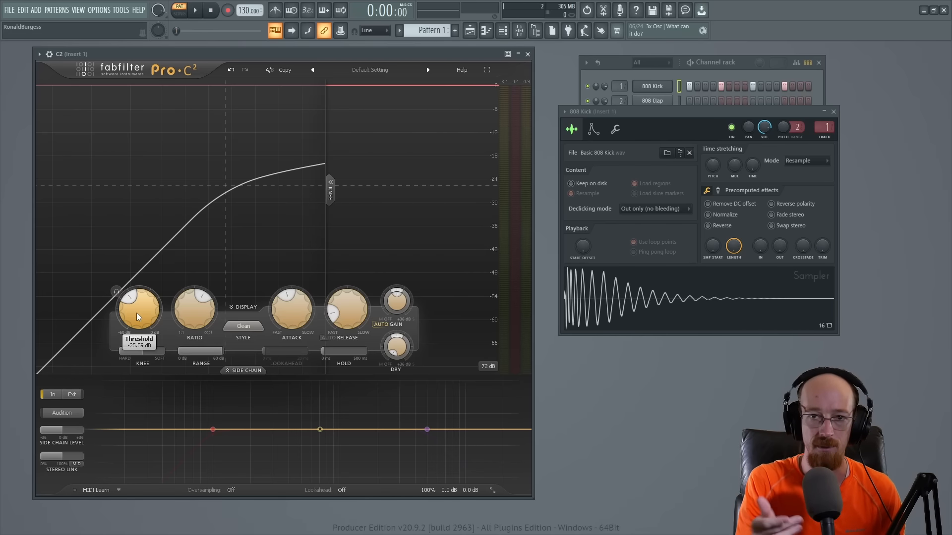
Step: Lower the compressor's threshold to -40.68 dB, play the kick pattern, and readjust the threshold to -40.56 dB during playback
left_click_drag(137, 317, 144, 329)
key("space")
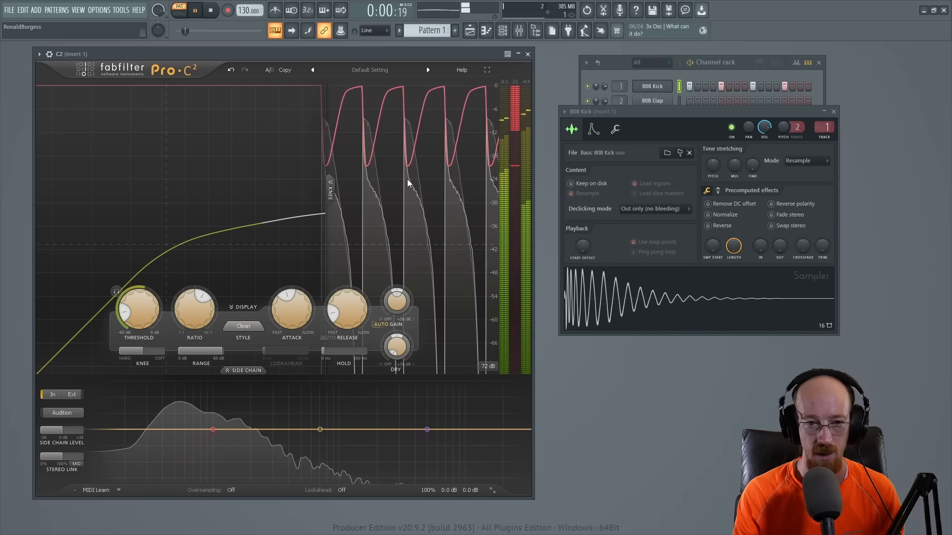
mouse_move(139, 318)
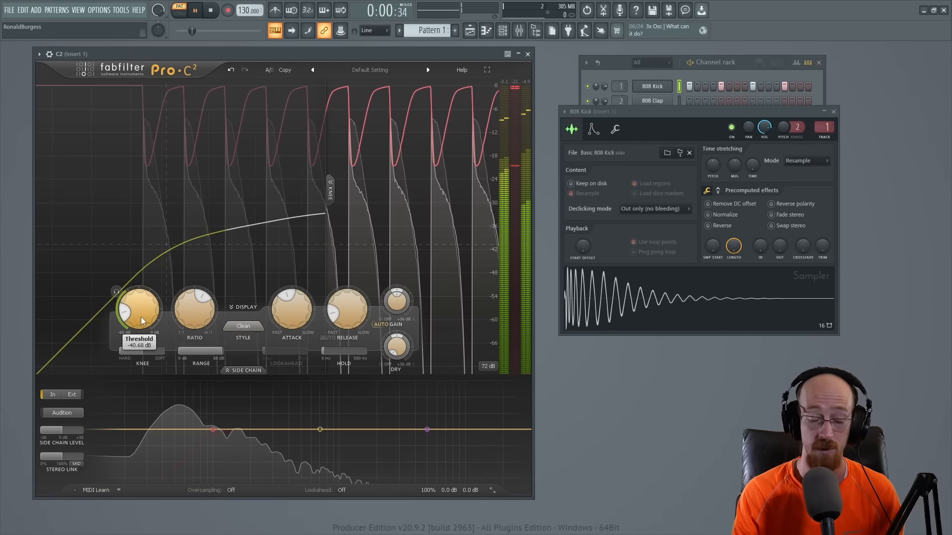
mouse_move(136, 319)
left_mouse_down()
mouse_move(141, 292)
mouse_move(136, 324)
left_mouse_up()
key("space")
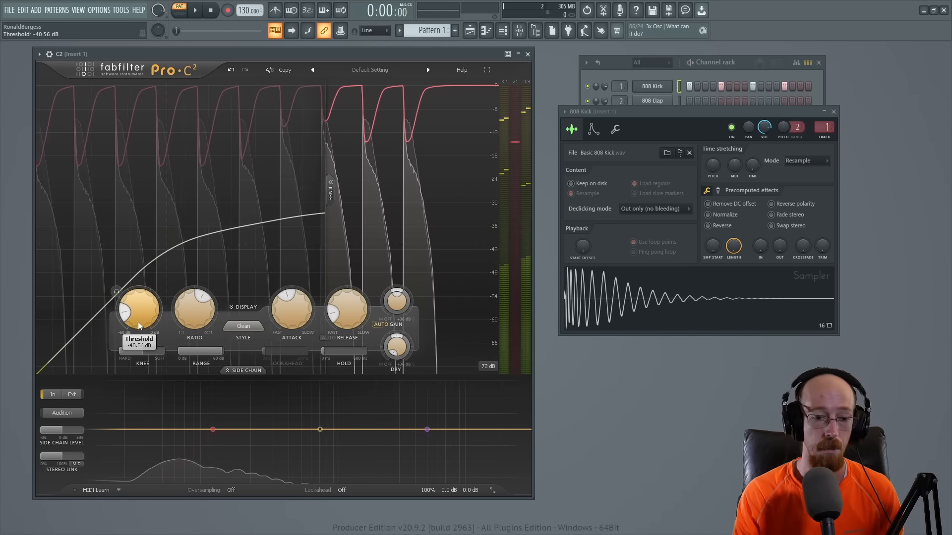
Step: Raise the compressor's threshold to -31.25 dB and play the kick pattern to check the gain reduction
mouse_move(398, 354)
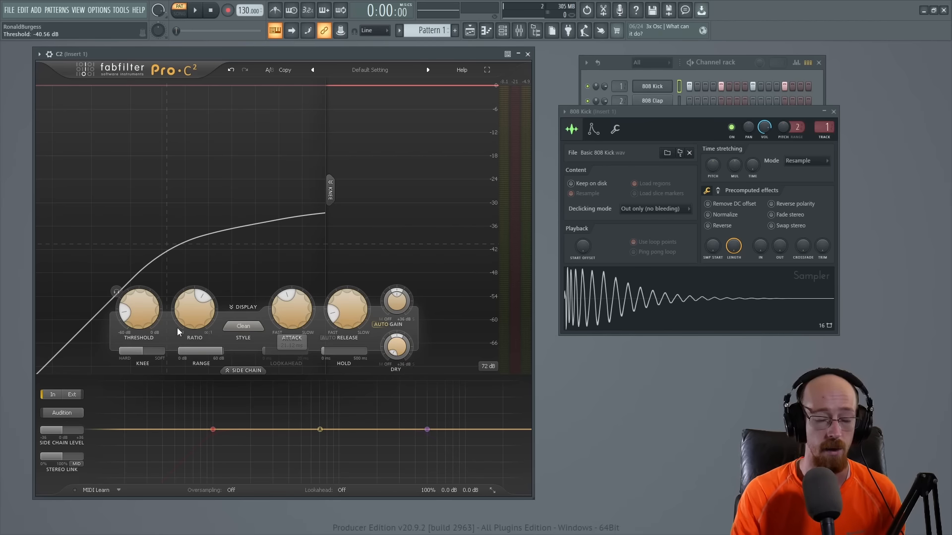
left_click_drag(138, 317, 141, 304)
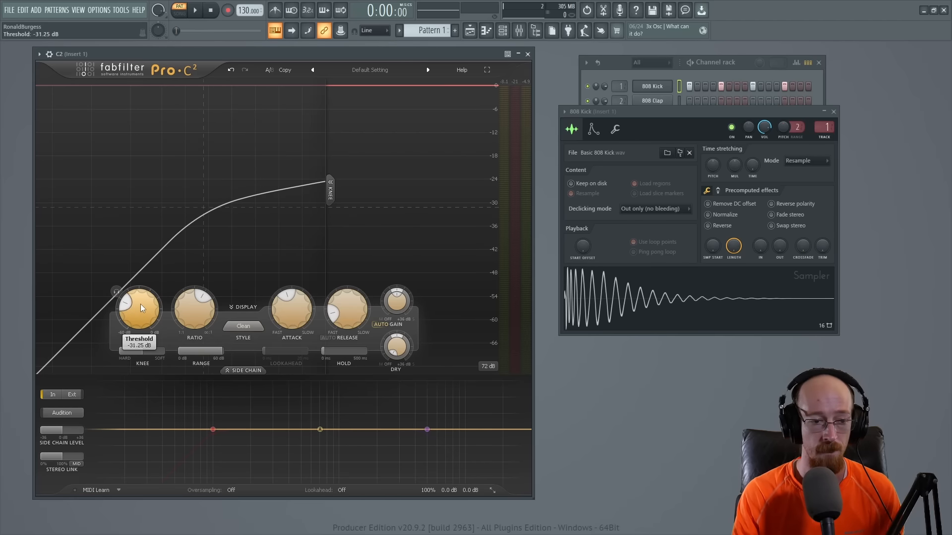
key("space")
key("space")
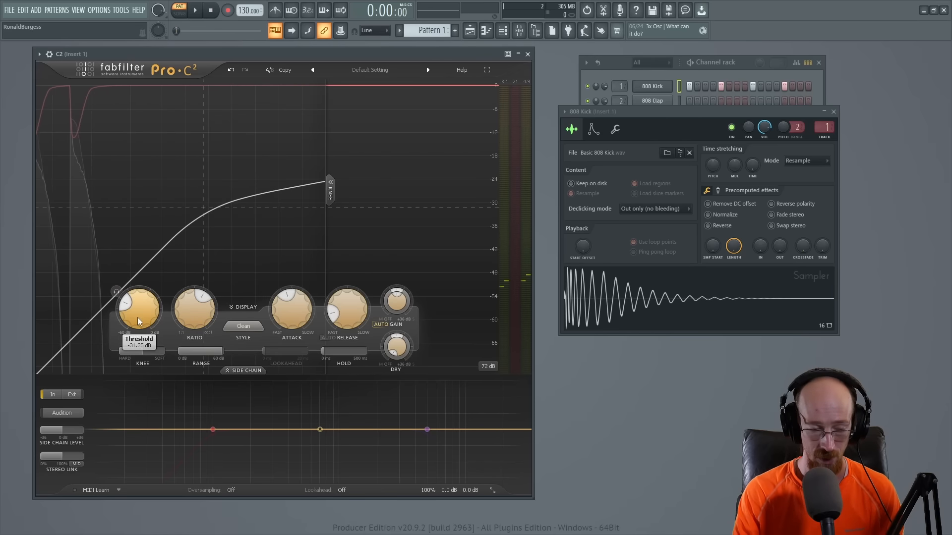
Step: Raise the compressor's ratio to its maximum, play the kick pattern, and reduce the ratio to 1.24:1
mouse_move(202, 310)
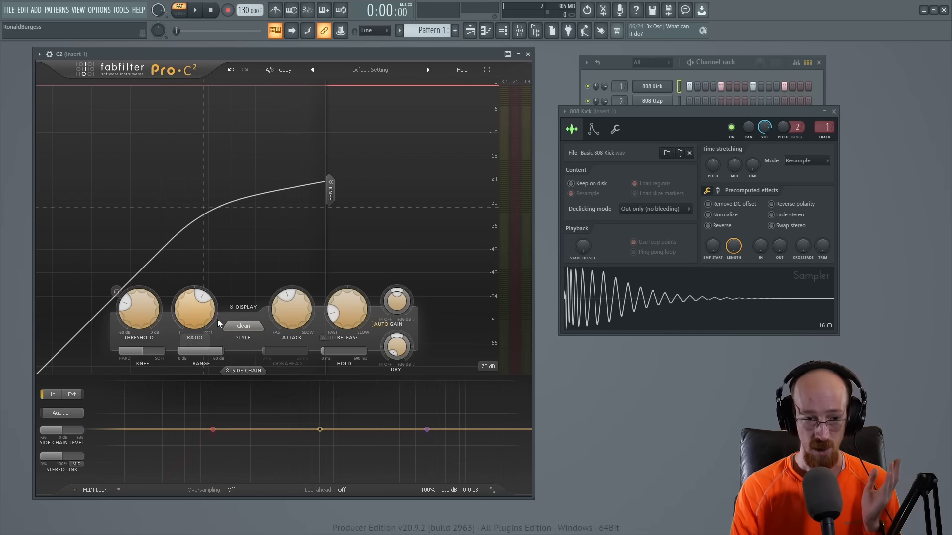
left_click_drag(200, 307, 200, 248)
key("space")
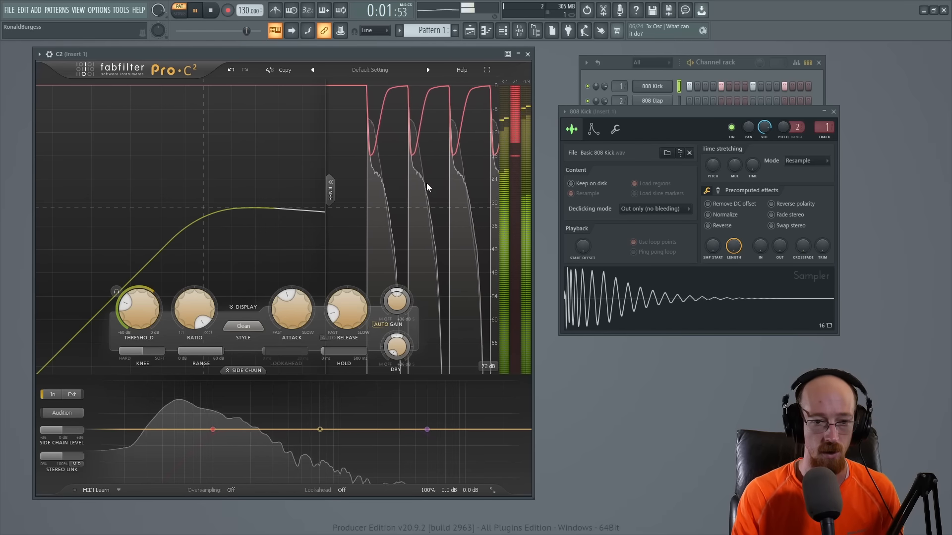
left_click_drag(191, 307, 192, 347)
key("space")
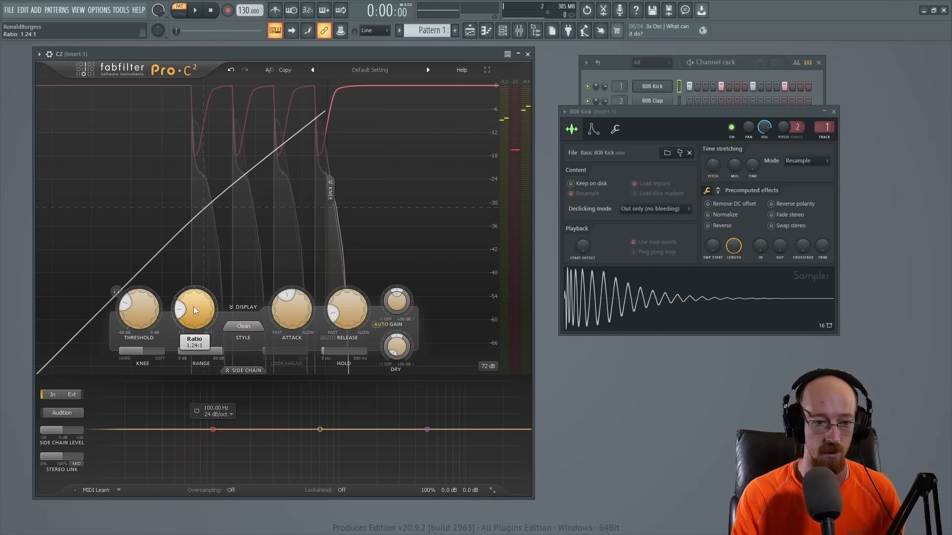
Step: Set the compressor's ratio to 2.04:1, play the kick pattern, and raise the ratio to 100.00:1 during playback
left_click_drag(193, 303, 193, 290)
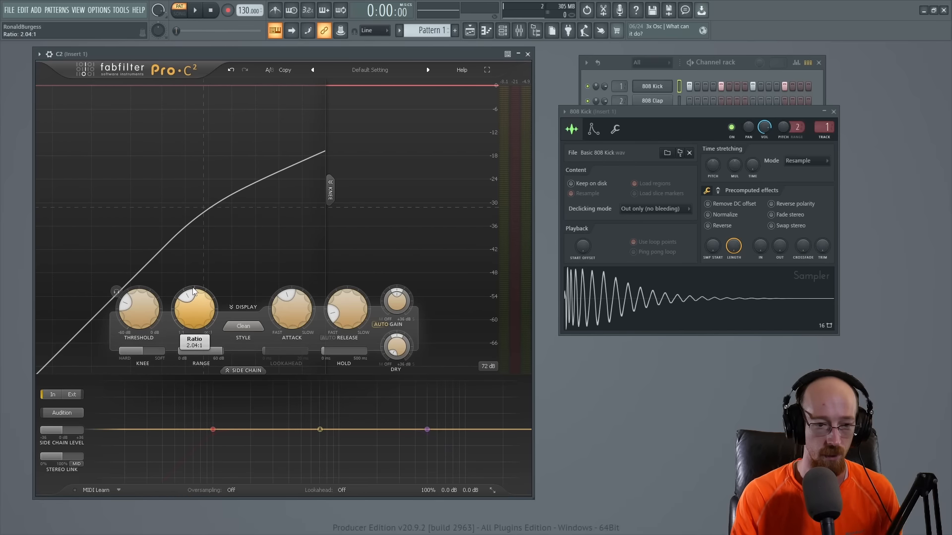
key("space")
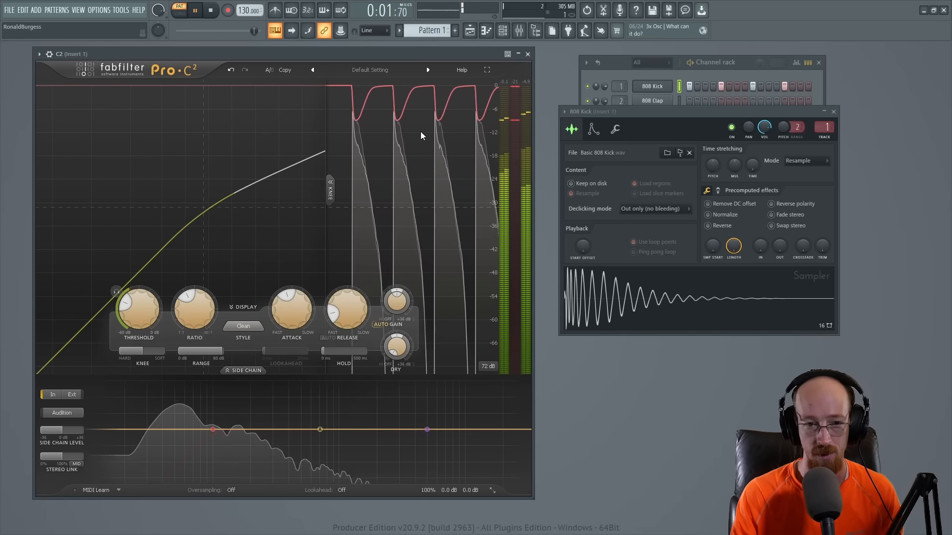
left_click_drag(192, 317, 195, 224)
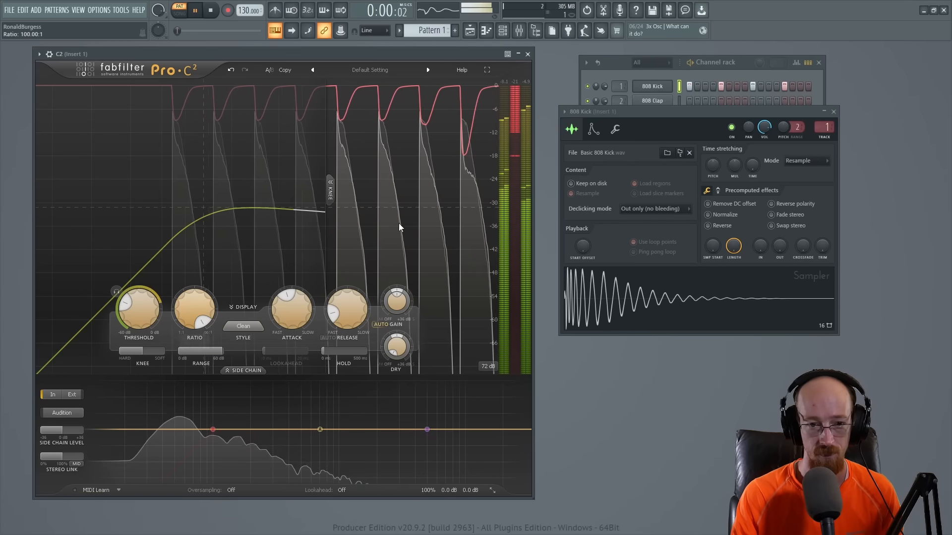
mouse_move(197, 322)
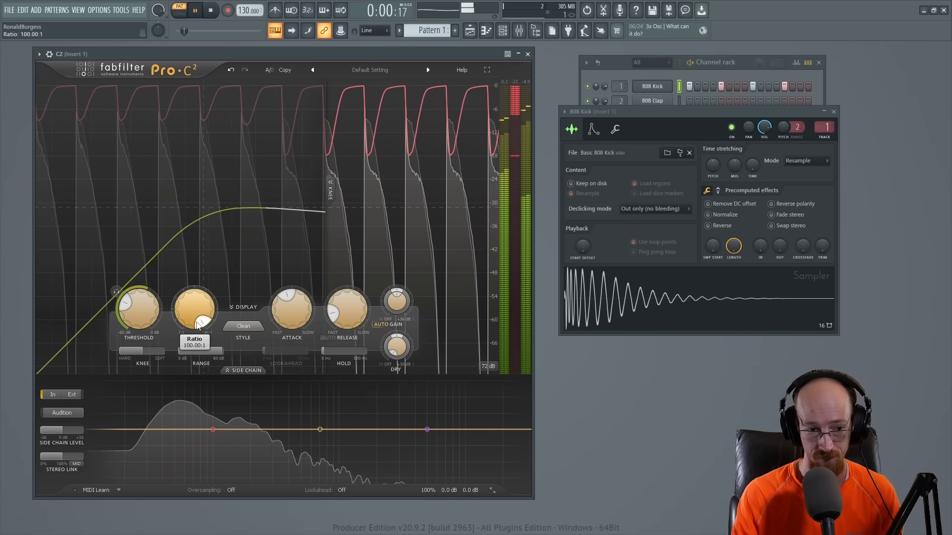
Step: Reduce the compressor's ratio from its maximum and play the kick pattern to check the gain reduction
mouse_move(192, 321)
left_mouse_down()
mouse_move(184, 404)
mouse_move(189, 310)
mouse_move(186, 332)
mouse_move(199, 314)
left_mouse_up()
key("space")
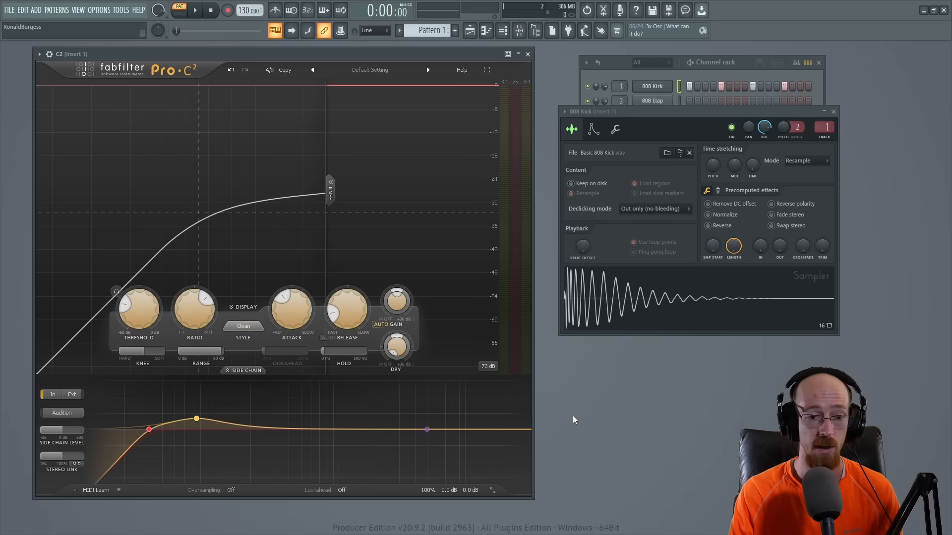
key("space")
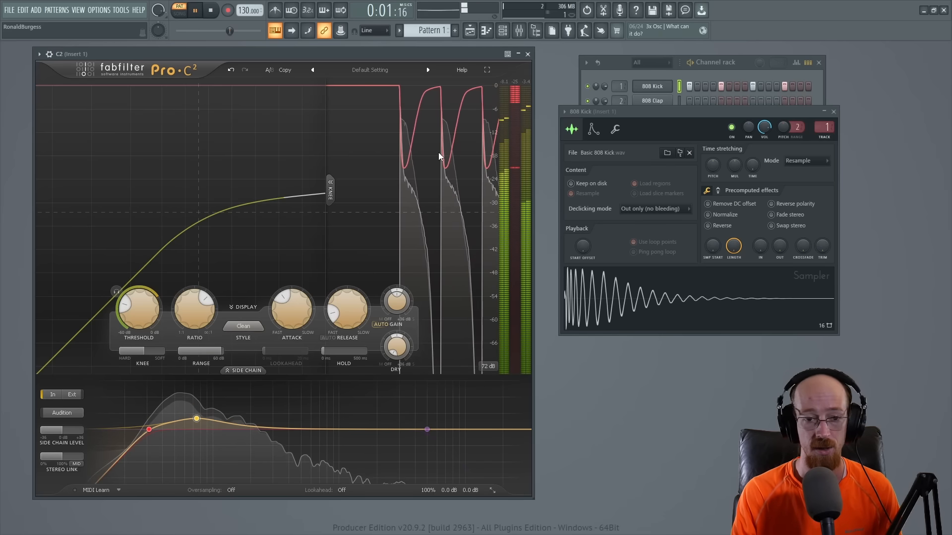
key("space")
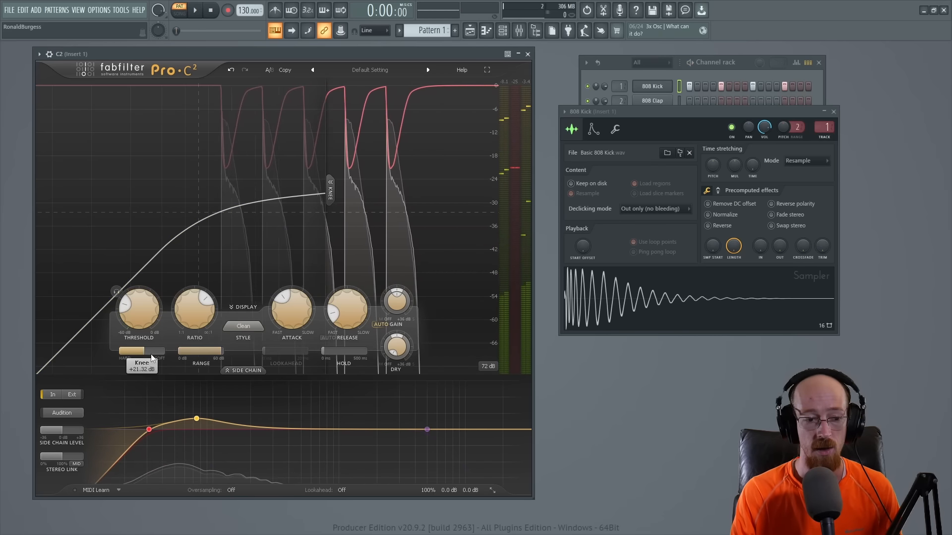
Step: Soften the compressor's knee to +45.94 dB and look through the available compression styles
left_click_drag(144, 351, 213, 350)
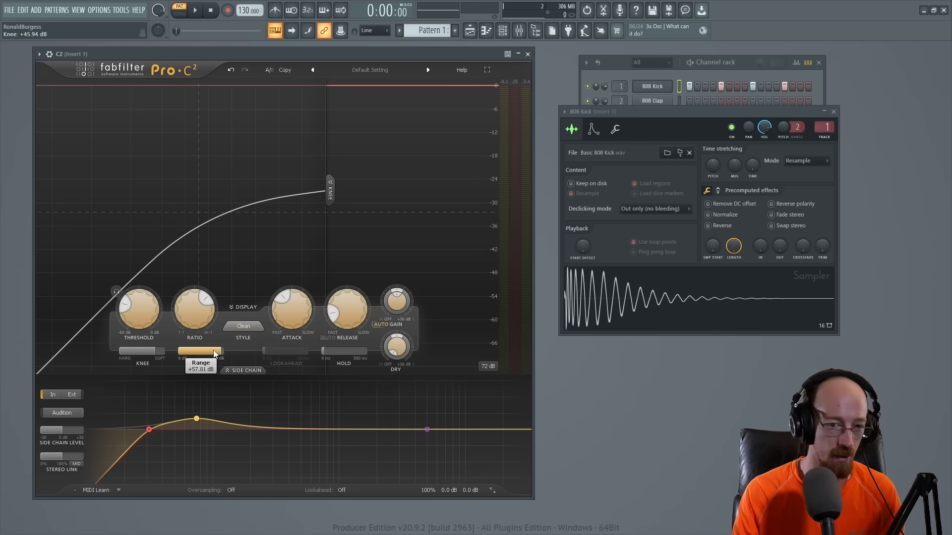
left_click(250, 328)
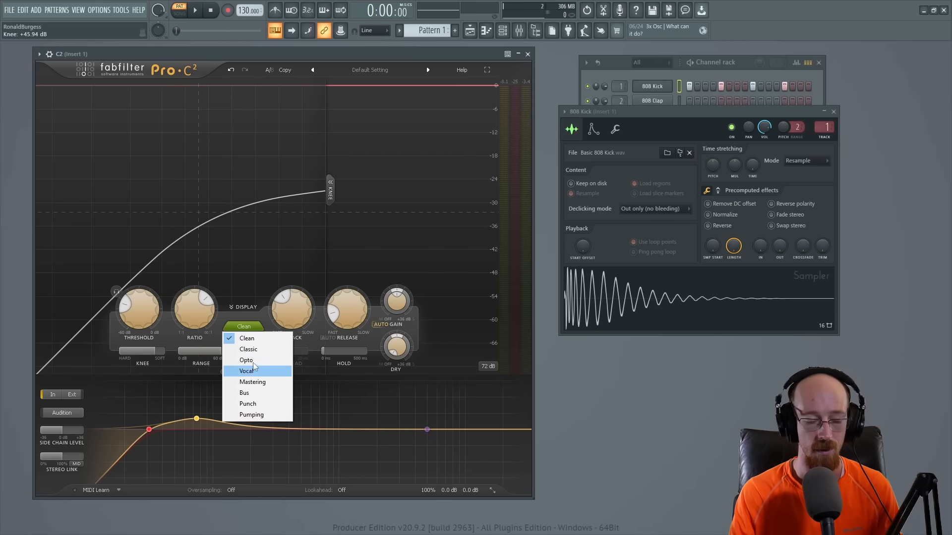
left_click(179, 371)
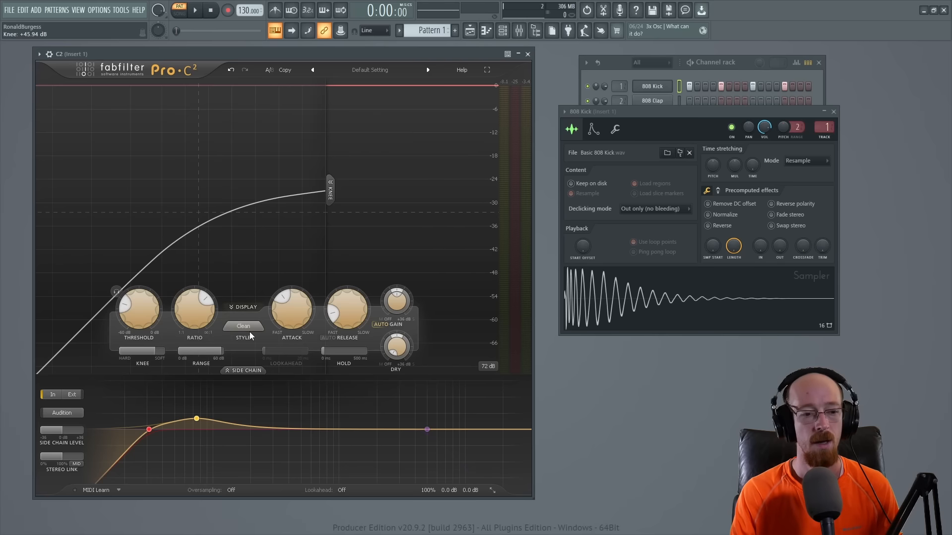
Step: Reduce the compressor's range to 0.00 dB, and raise it to +11.30 dB to bend the upper transfer curve
mouse_move(219, 353)
left_click_drag(218, 353, 82, 349)
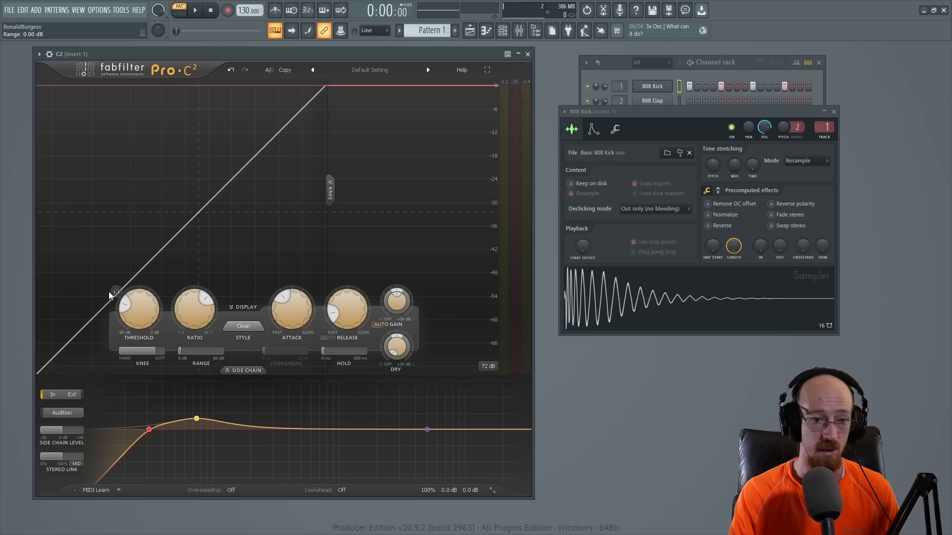
left_click_drag(191, 354, 227, 353)
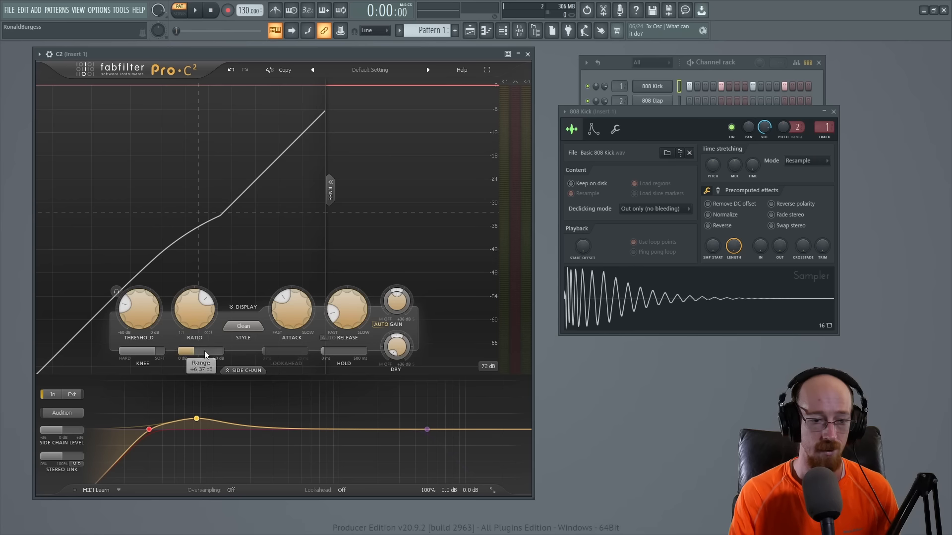
mouse_move(204, 350)
left_mouse_down()
mouse_move(232, 353)
mouse_move(213, 353)
left_mouse_up()
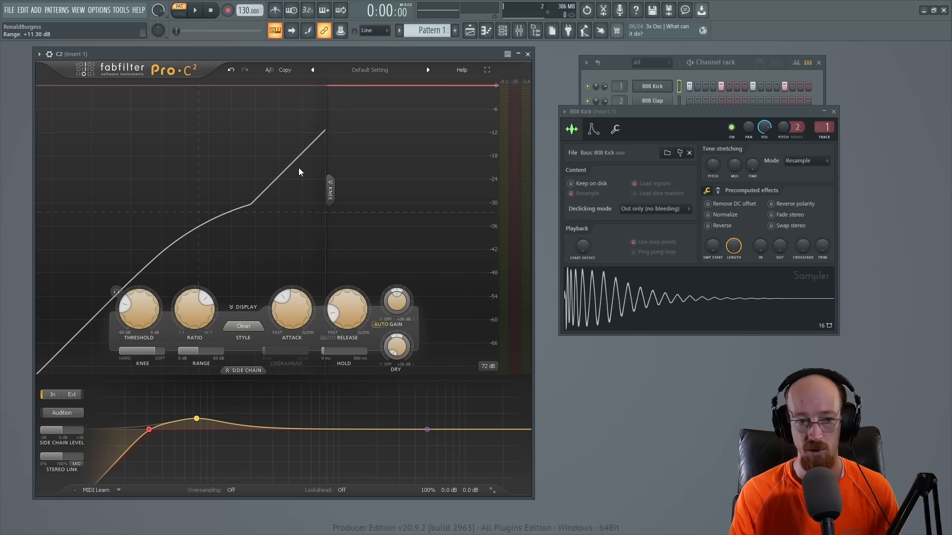
Step: Set the range to 0.00 dB, play the kick pattern, and raise the range to +11.34 dB during playback
left_click_drag(187, 355, 148, 349)
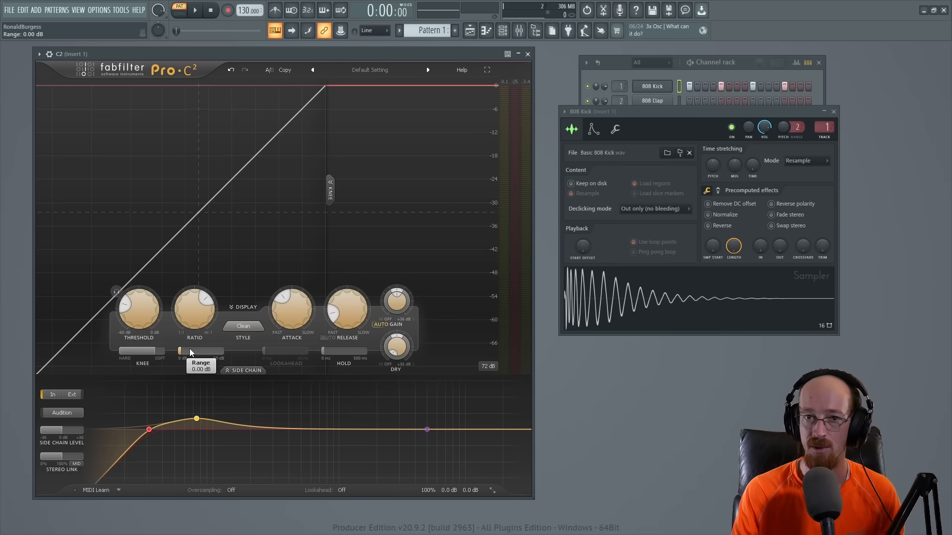
key("space")
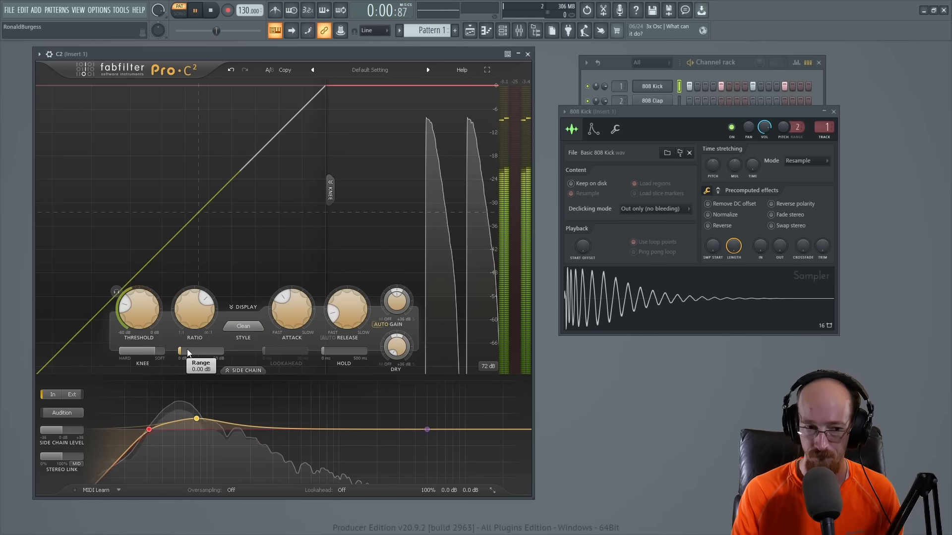
left_click_drag(193, 353, 261, 346)
left_click_drag(197, 354, 194, 354)
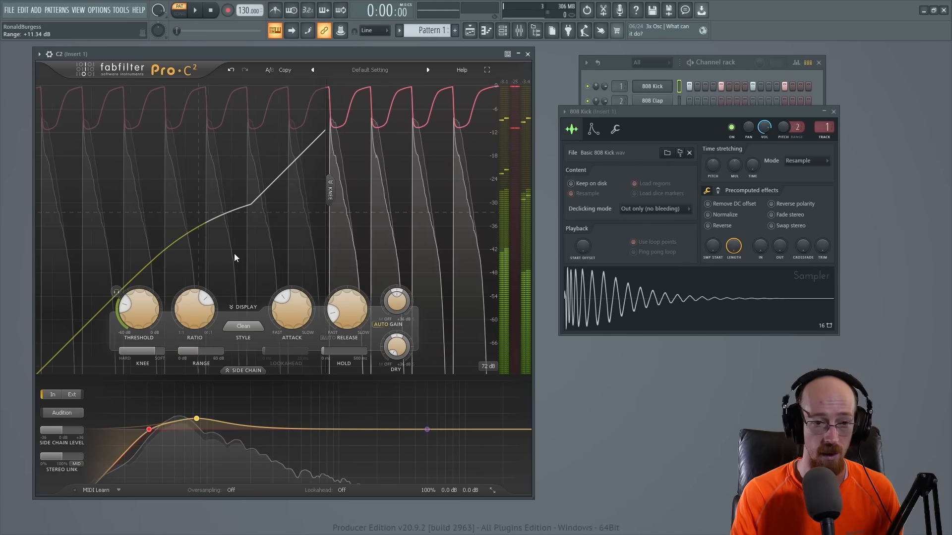
key("space")
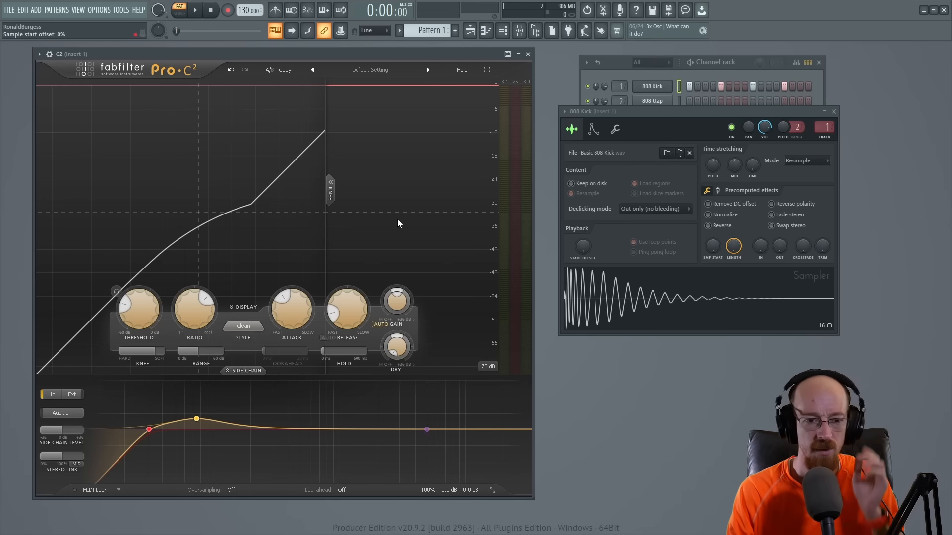
Step: Reload the Default Setting preset and play the kick pattern with the side-chain section temporarily shown
left_click(356, 71)
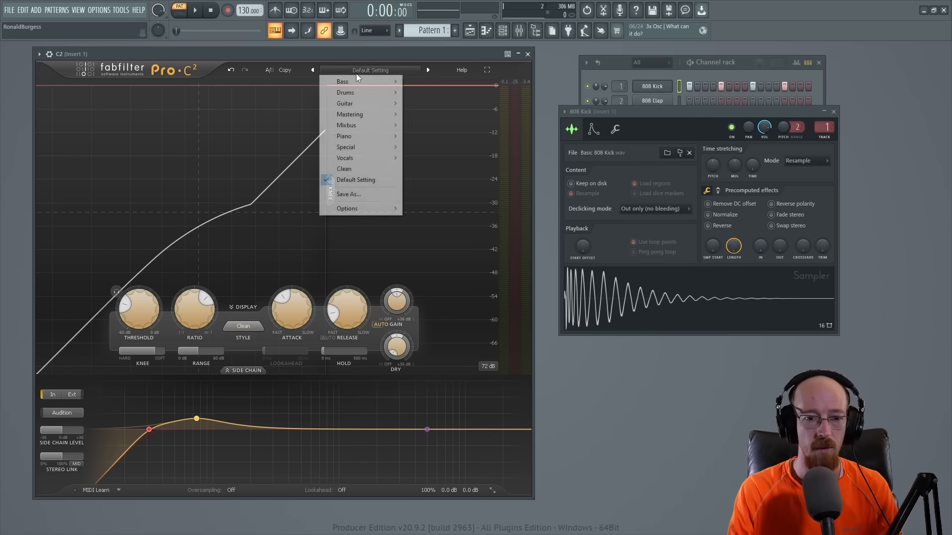
left_click(361, 179)
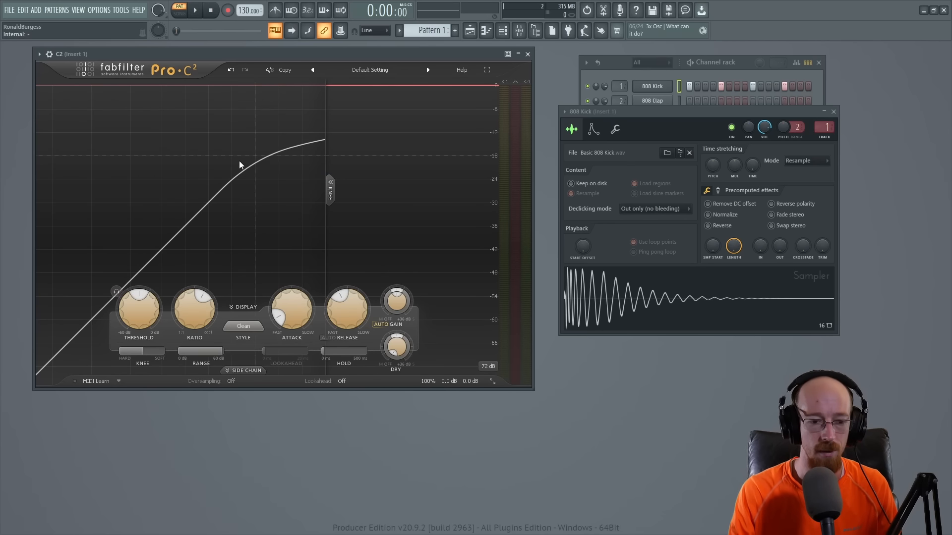
left_click(246, 369)
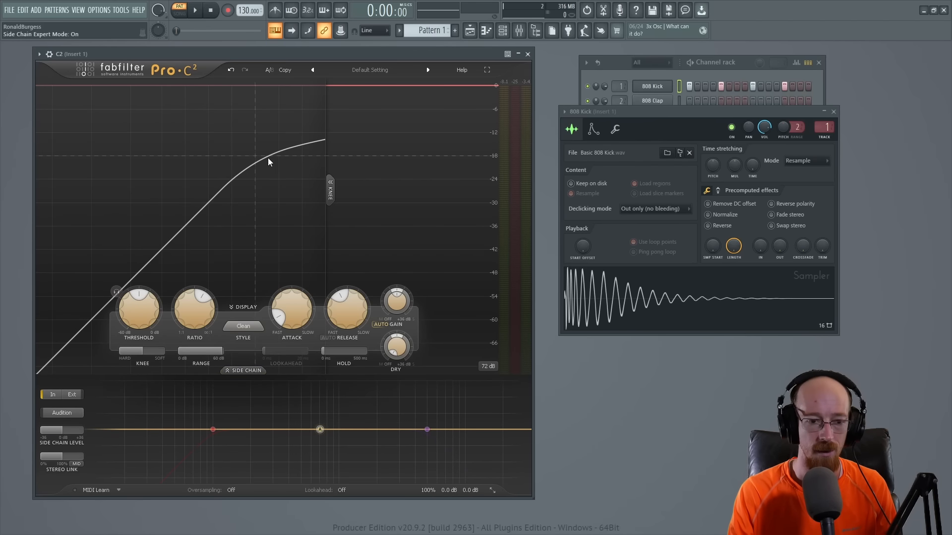
key("space")
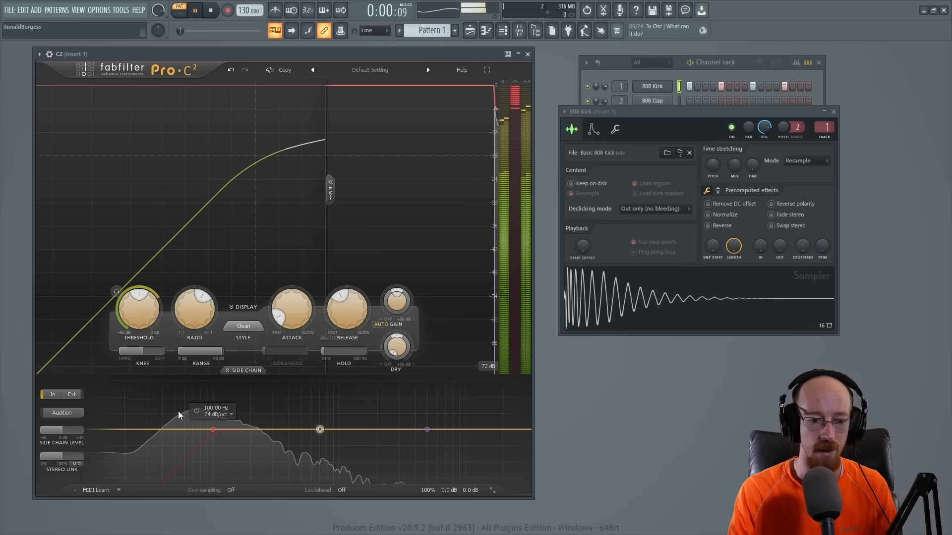
key("space")
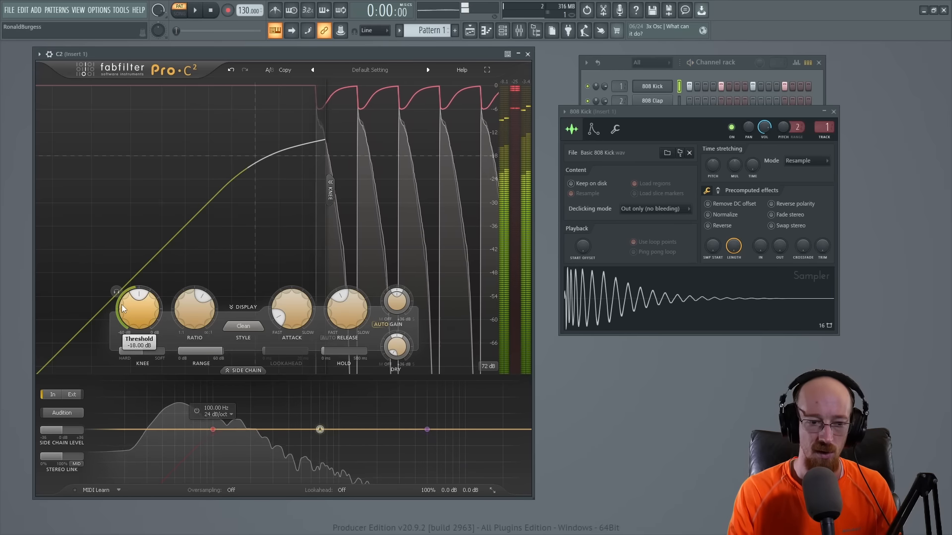
left_click(244, 371)
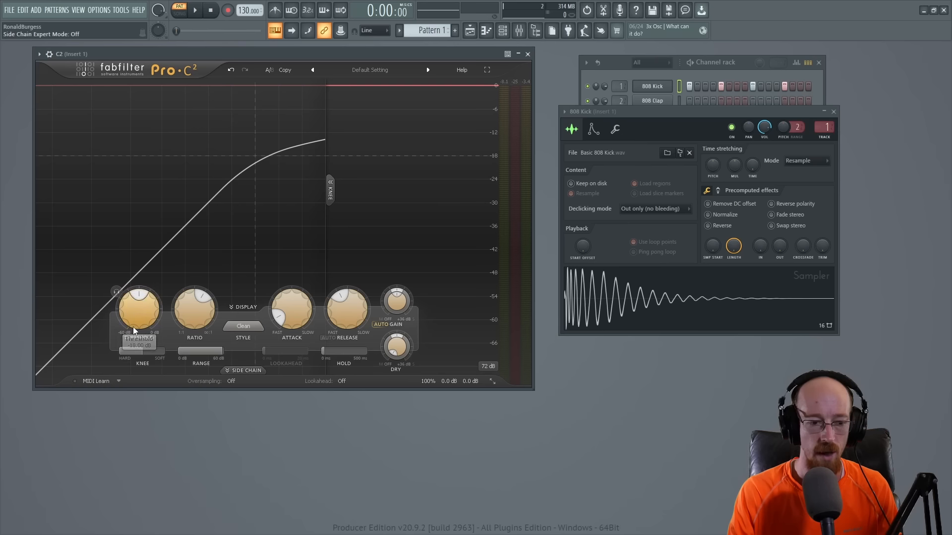
Step: Lower the compressor's threshold to -25.10 dB while playing the kick pattern
key("space")
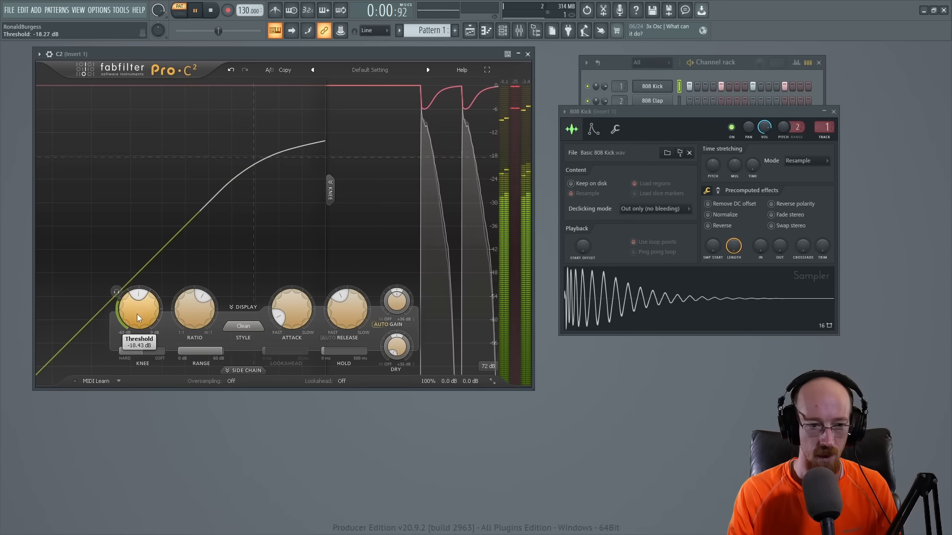
left_click_drag(139, 312, 135, 337)
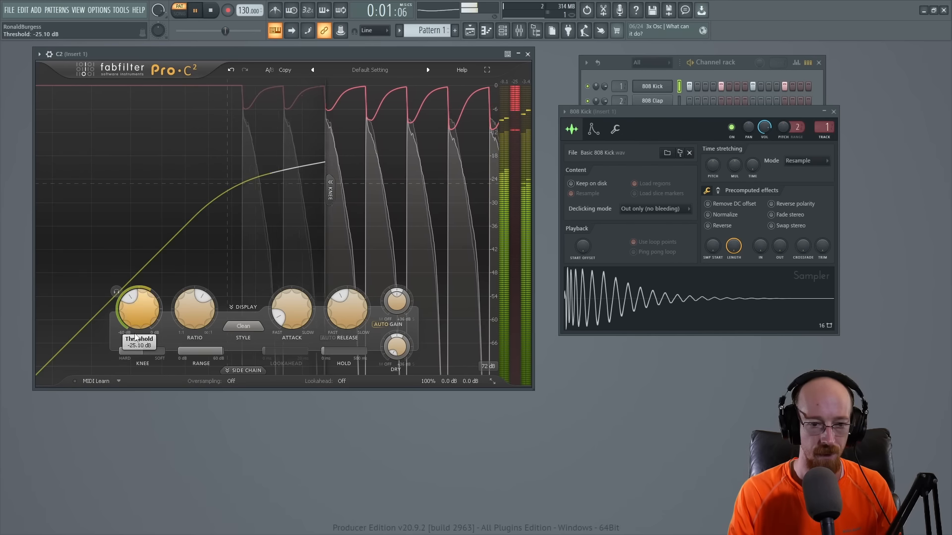
key("space")
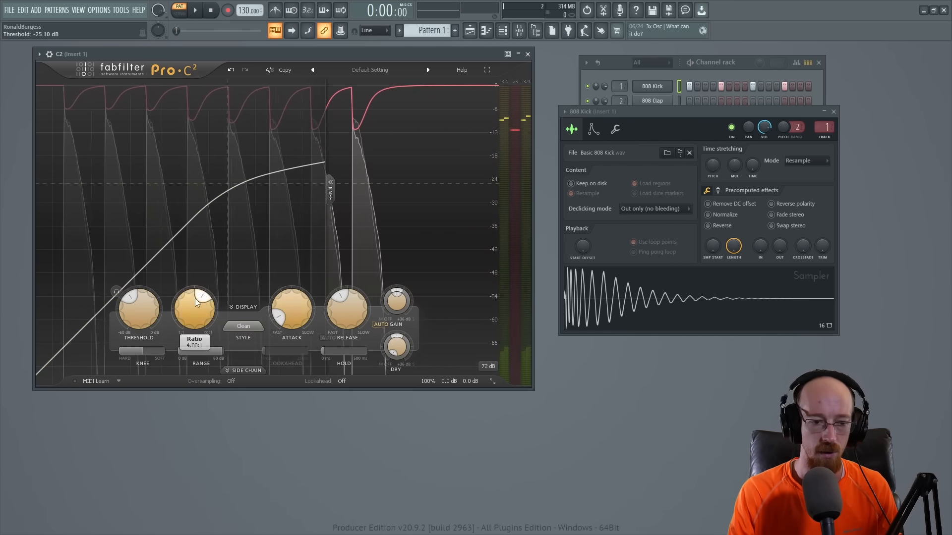
Step: Lengthen the attack to 20.06 ms while the kick pattern plays, and set the ratio to 7.33:1
key("space")
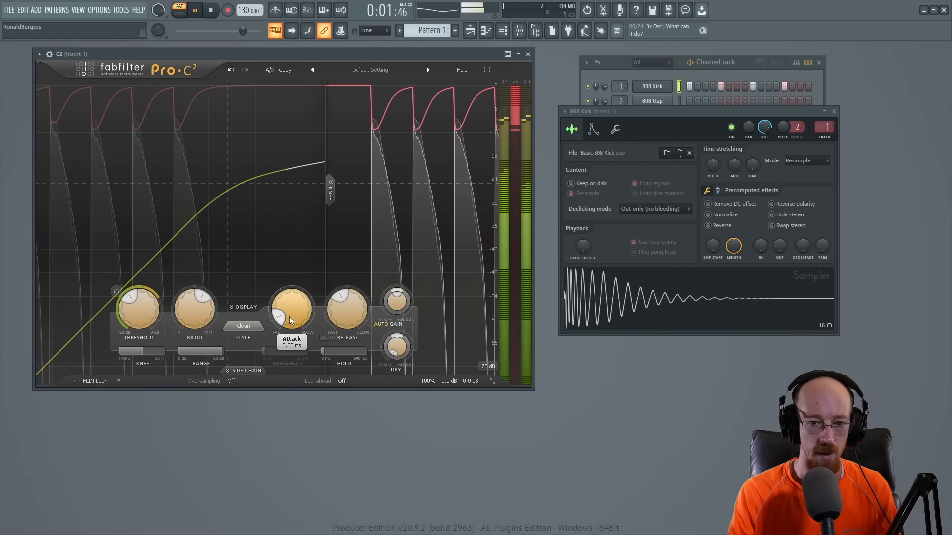
left_click_drag(291, 317, 290, 276)
left_click_drag(290, 269, 291, 260)
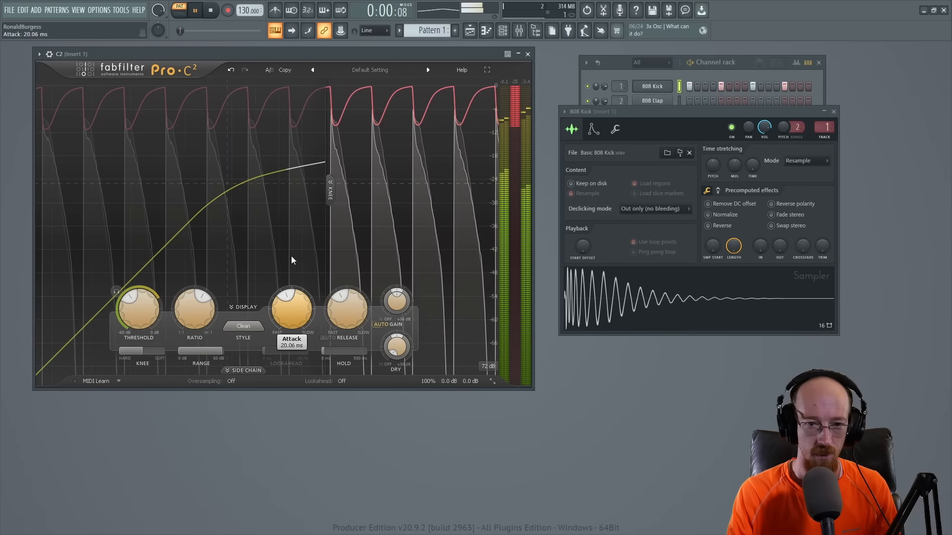
mouse_move(194, 309)
key("space")
mouse_move(193, 308)
left_mouse_down()
mouse_move(189, 316)
mouse_move(195, 288)
mouse_move(188, 312)
left_mouse_up()
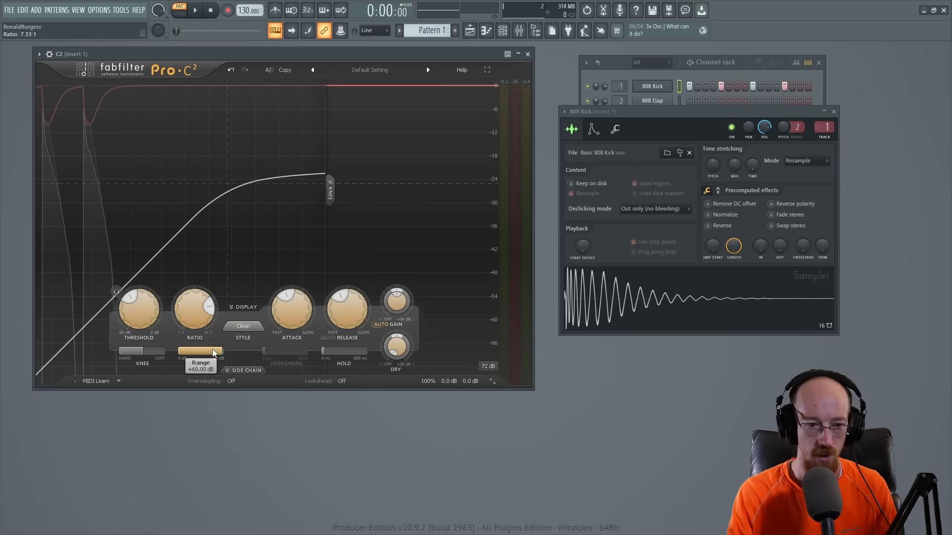
Step: While playing the kick pattern, limit the range to +12.20 dB and shorten the release to 100.0 ms
key("space")
left_click_drag(216, 356, 199, 356)
key("space")
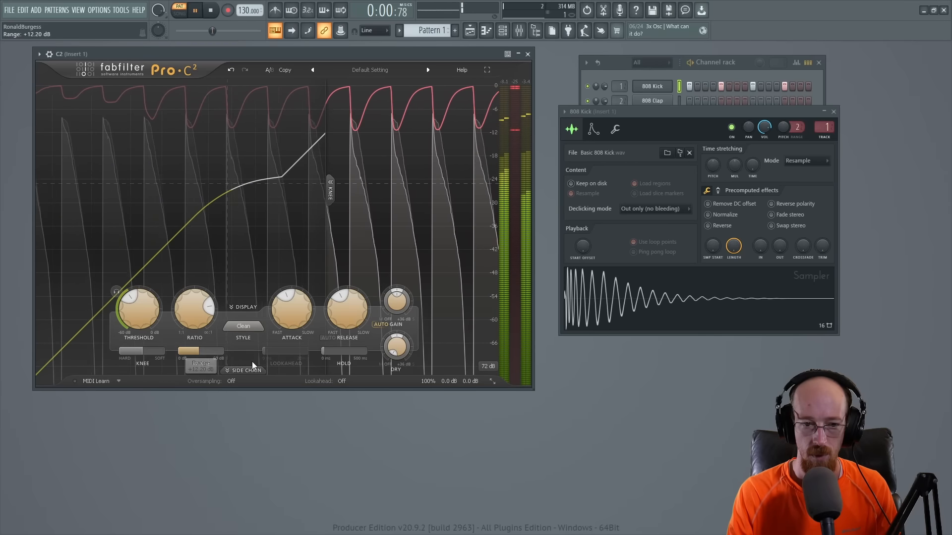
left_click_drag(347, 308, 338, 330)
key("space")
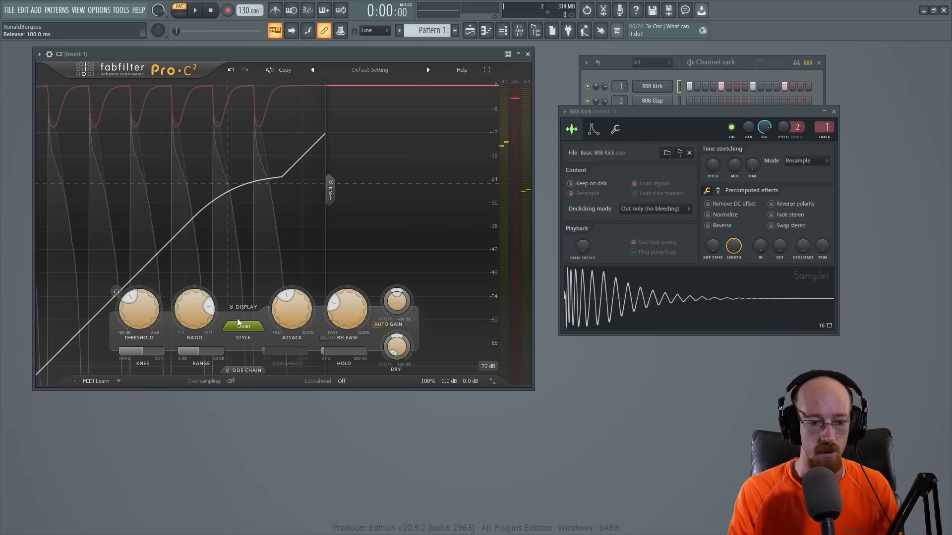
Step: Change the compression style to Punch and play the kick pattern
left_click(243, 327)
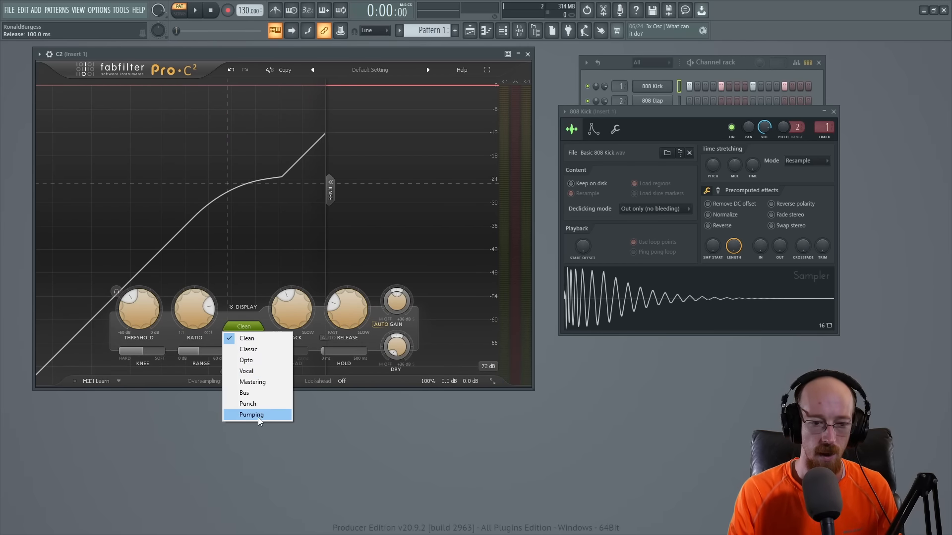
left_click(258, 404)
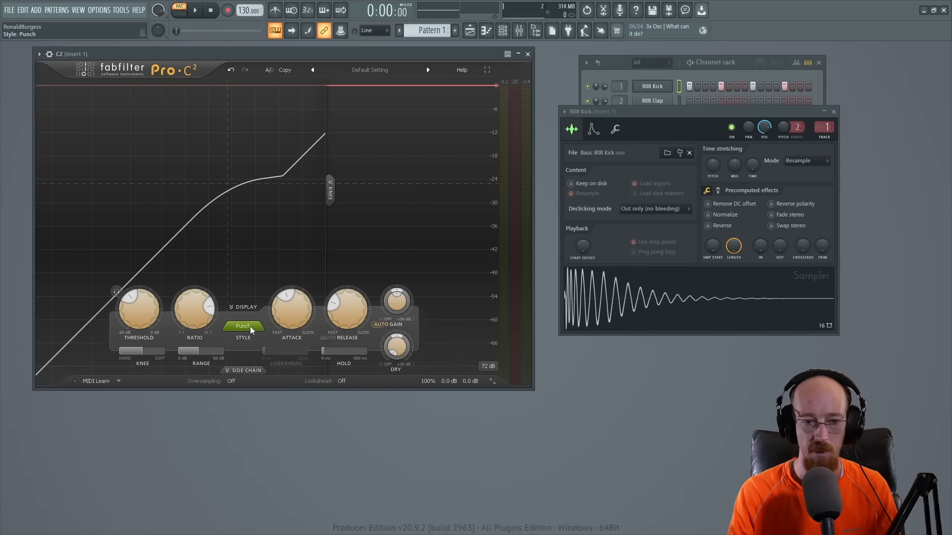
key("space")
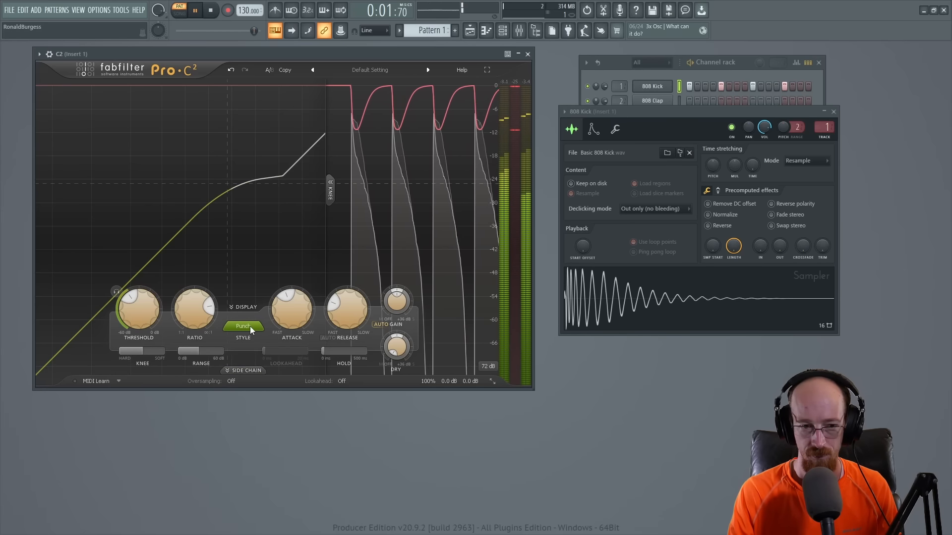
Step: Compare the Opto compression style during playback and return to Punch
left_click(250, 327)
left_click(250, 358)
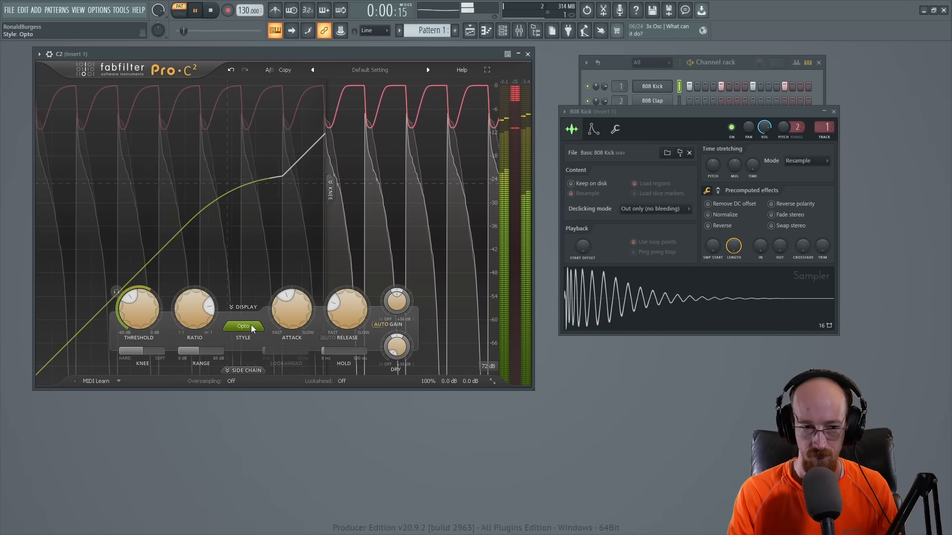
left_click(250, 325)
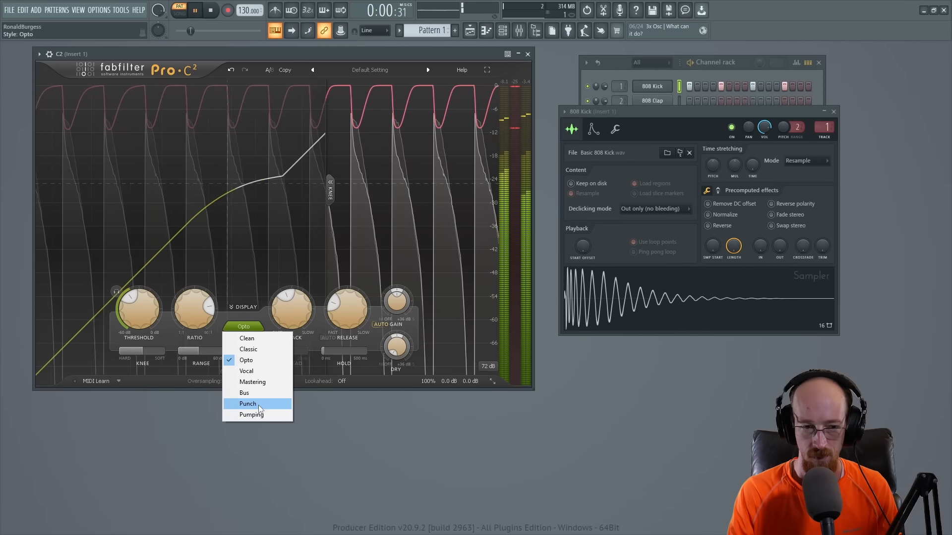
left_click(258, 405)
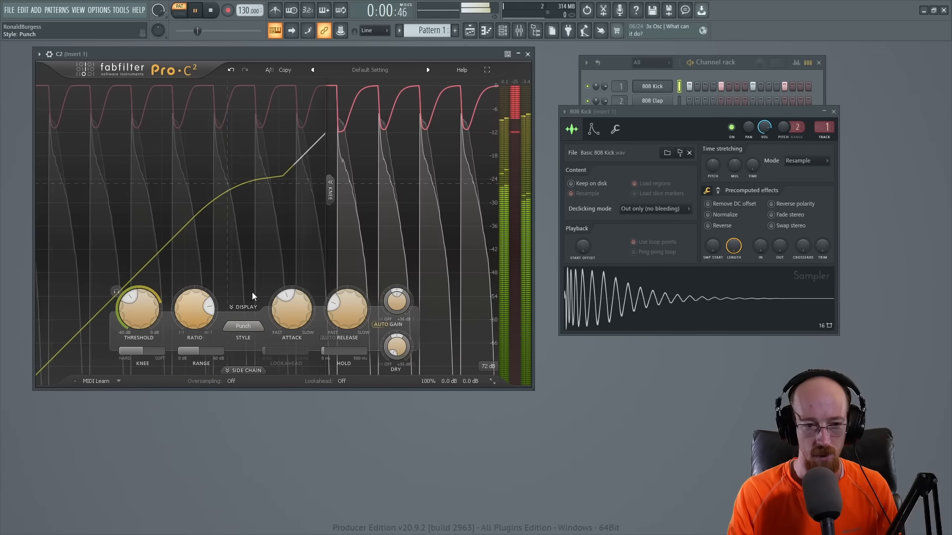
Step: Shorten the attack to 14.06 ms and raise the dry gain to -7.82 dB during playback
left_click_drag(287, 316, 284, 323)
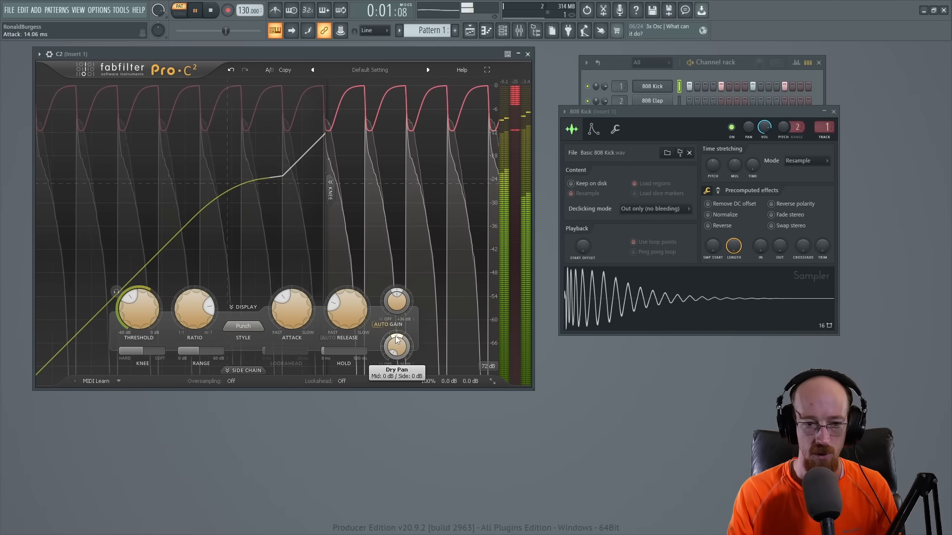
left_click_drag(396, 337, 400, 298)
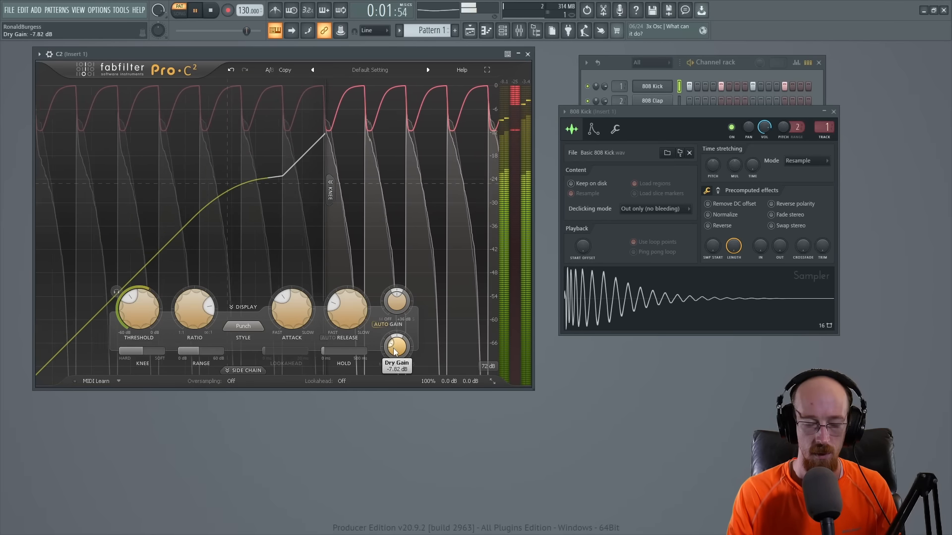
Step: Lower the compressor's dry gain to -11.45 dB and slightly reduce the Insert 1 mixer track's volume during playback
scroll(393, 348, "down", 2)
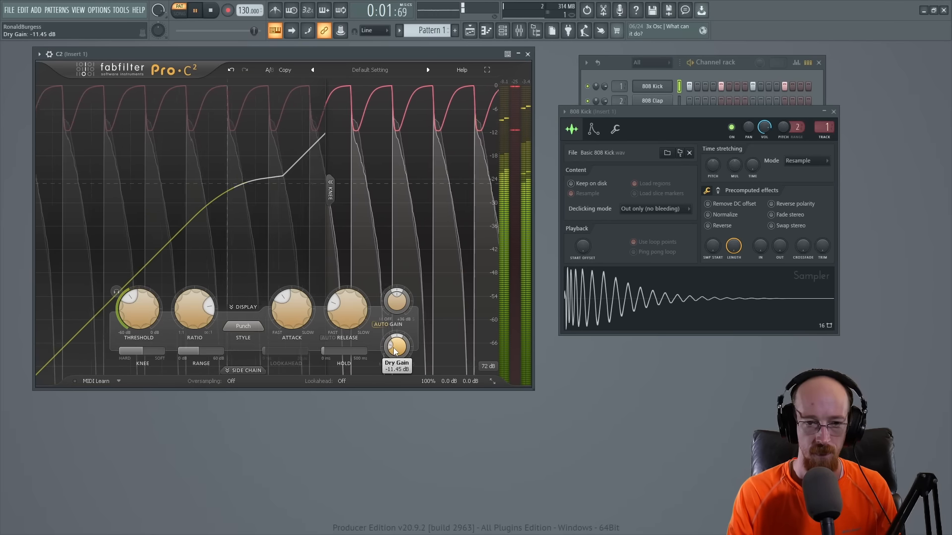
key("F9")
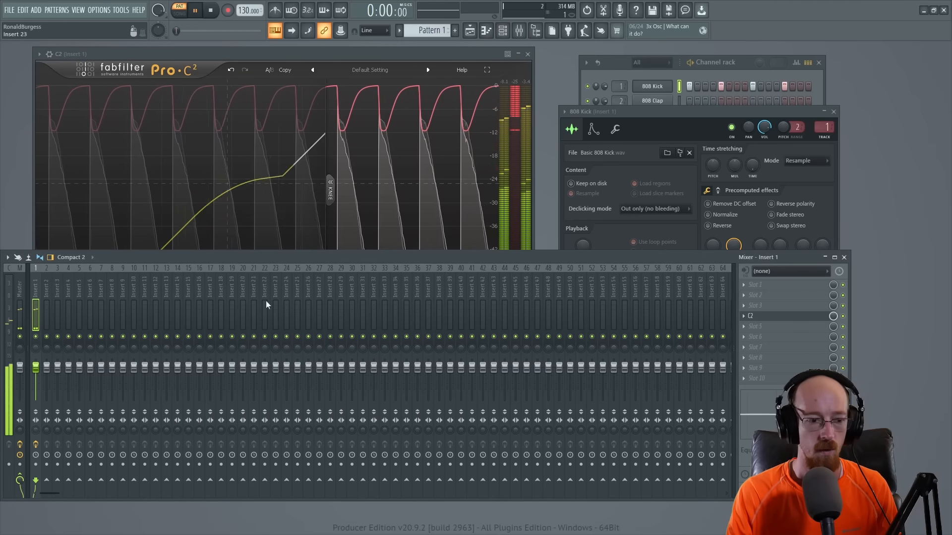
left_click_drag(35, 368, 36, 374)
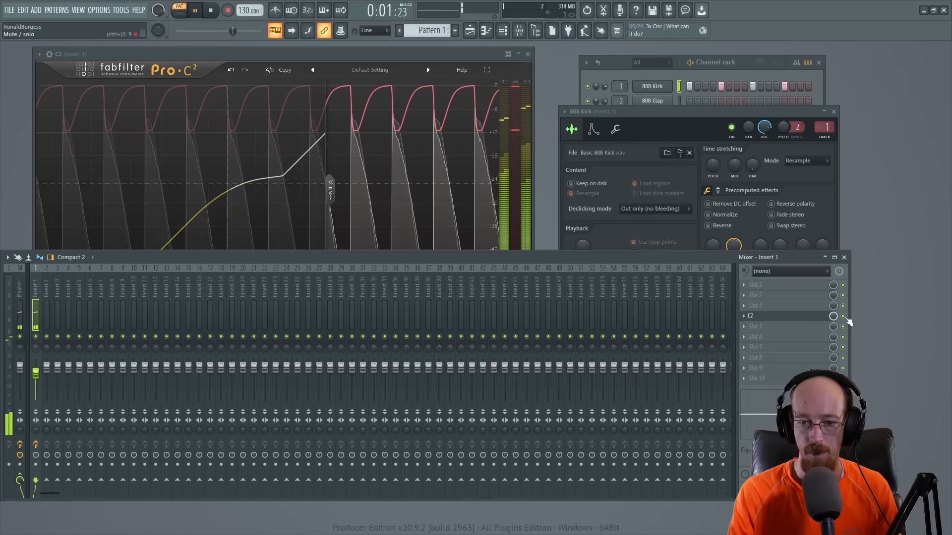
Step: Compare the kick with the C2 effect bypassed and re-enabled on Insert 1, stop playback and bring the 808 Kick sampler window forward
left_click(844, 317)
left_click(845, 317)
left_click(255, 203)
key("space")
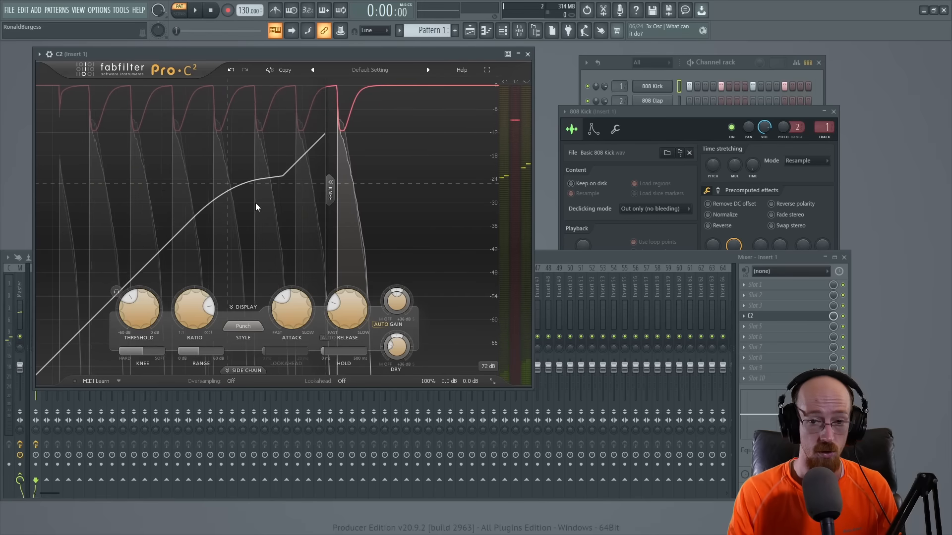
left_click(700, 109)
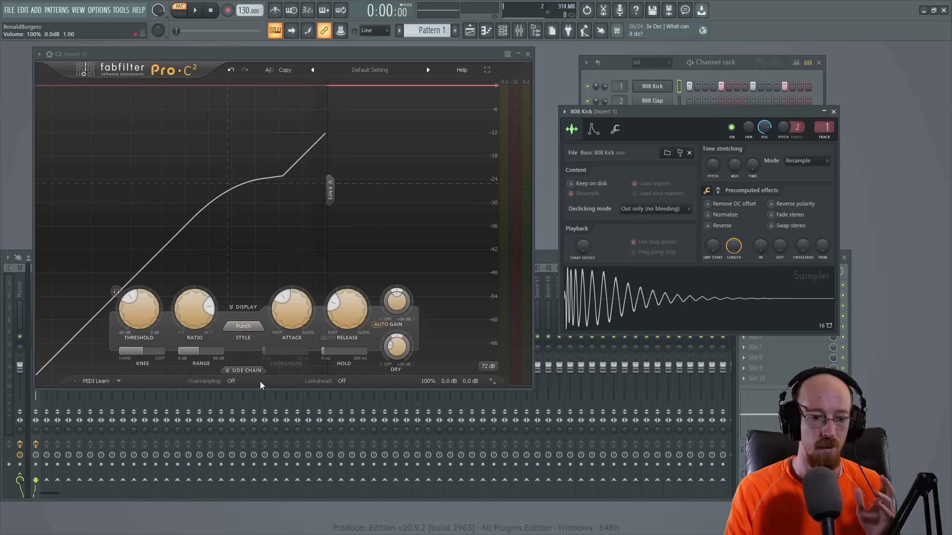
Step: Expand the compressor's side chain section to examine its filter and level controls, and collapse it again
left_click(245, 372)
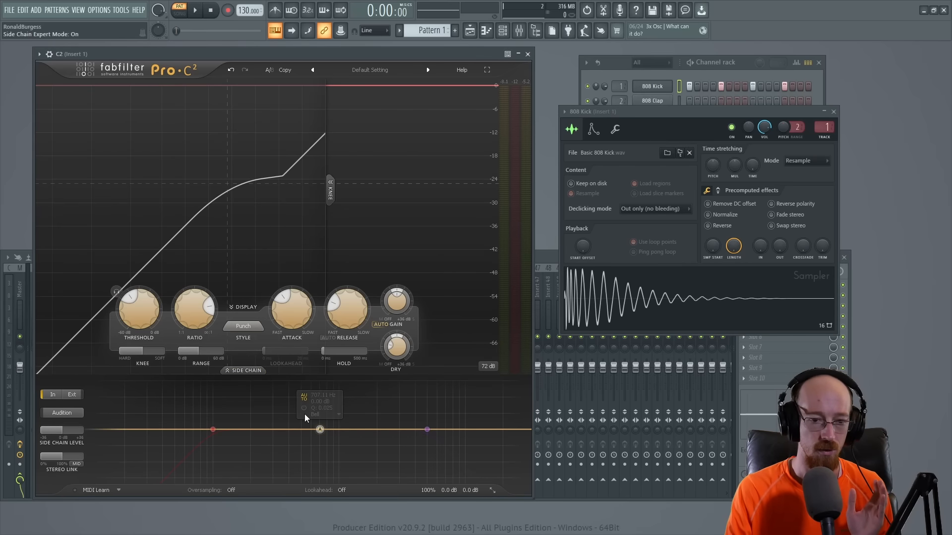
left_click(245, 370)
left_click(245, 370)
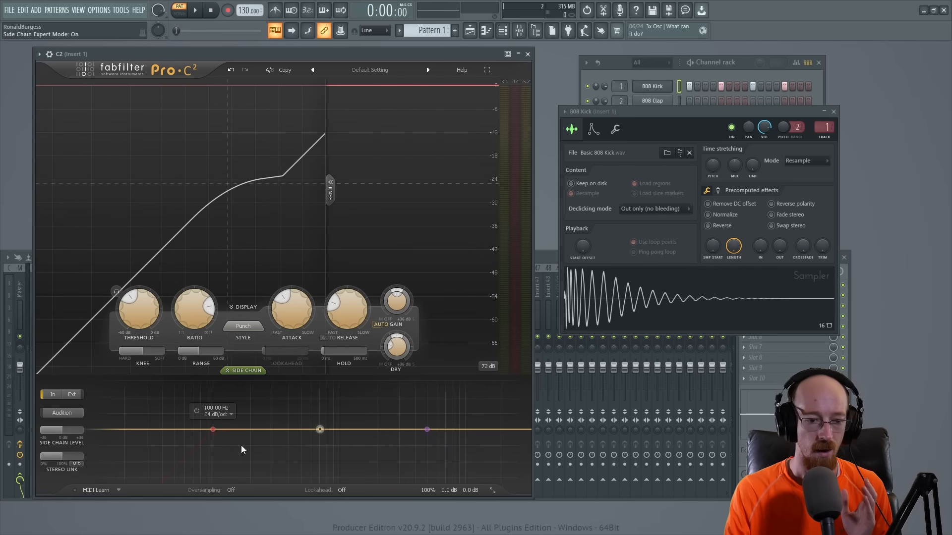
left_click(246, 370)
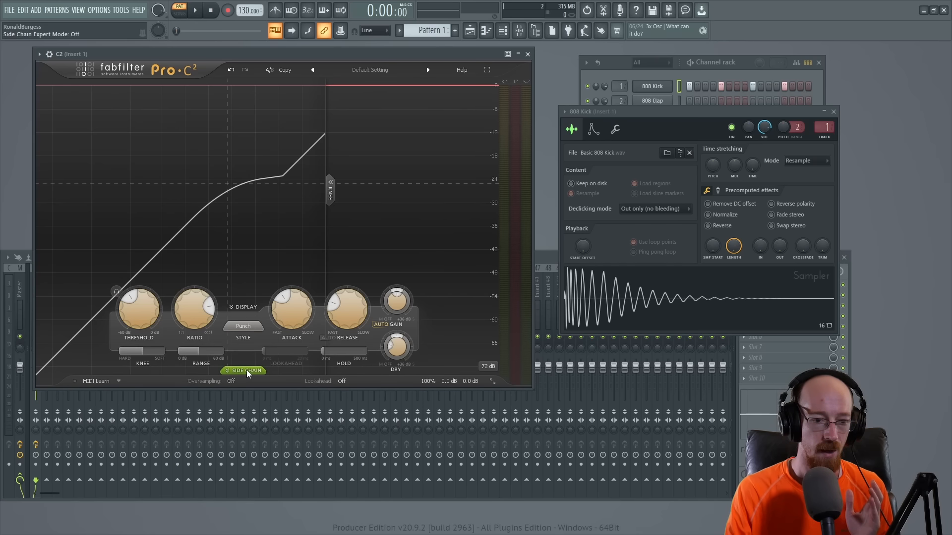